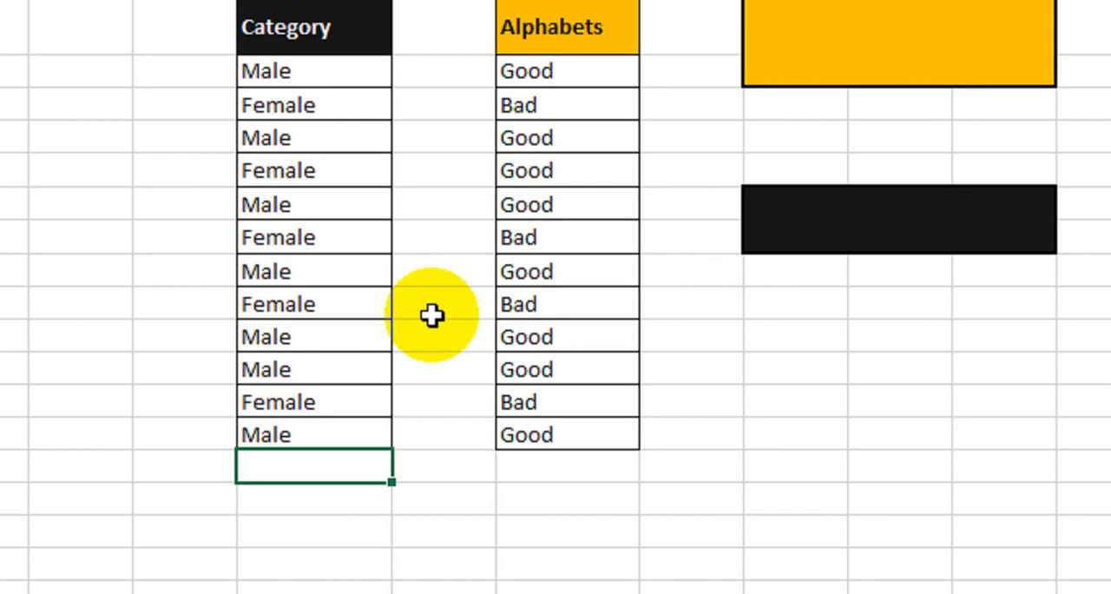
Examine the Male and Female entries in the Category list.
{"action": "left_click_drag", "start_coordinate": [295, 73], "coordinate": [325, 137]}
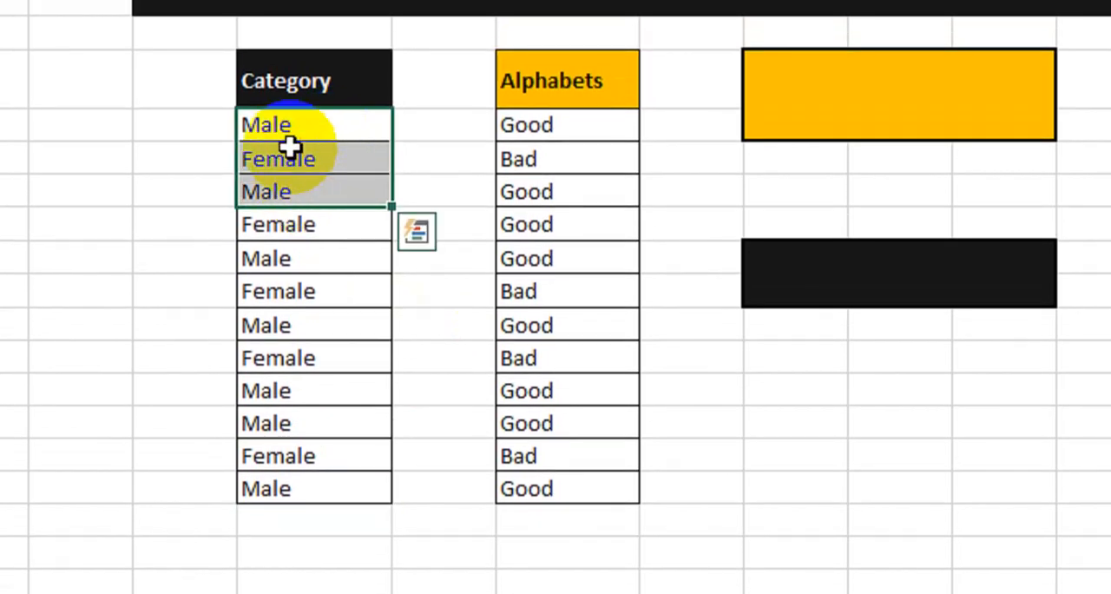
{"action": "left_click", "coordinate": [287, 134]}
{"action": "left_click", "coordinate": [282, 193]}
{"action": "left_click", "coordinate": [280, 289]}
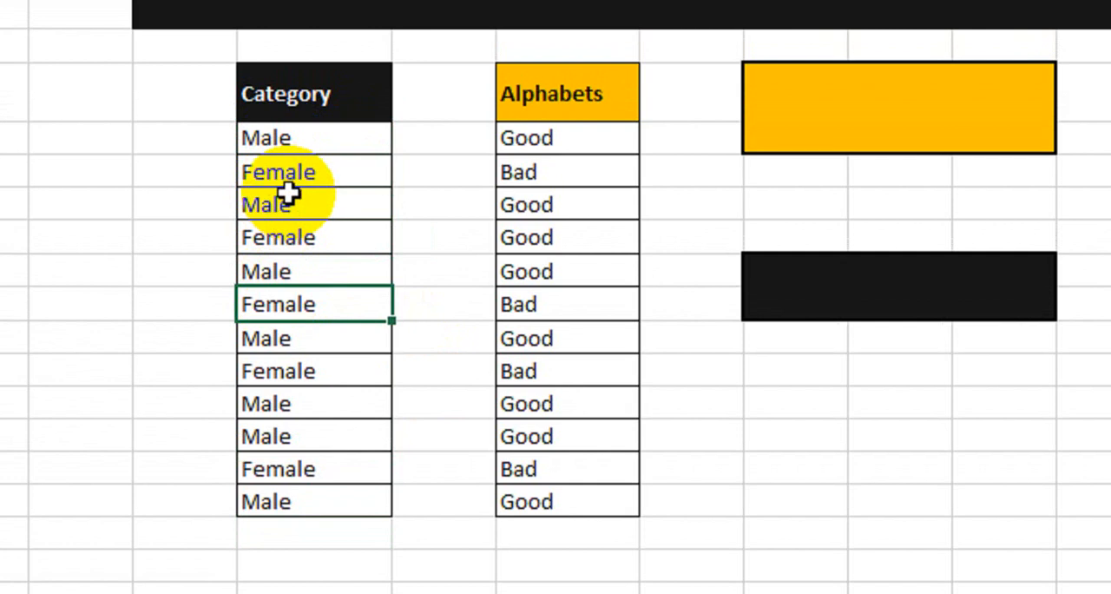
{"action": "left_click", "coordinate": [288, 196]}
{"action": "left_click", "coordinate": [289, 345]}
{"action": "left_click", "coordinate": [297, 144]}
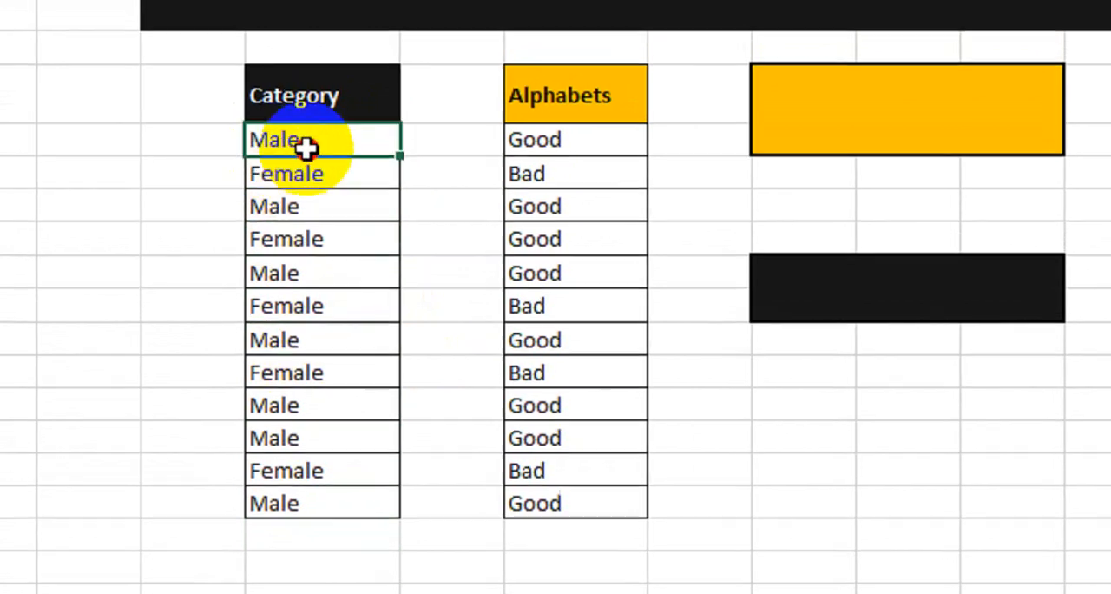
{"action": "left_click_drag", "start_coordinate": [306, 148], "coordinate": [364, 508]}
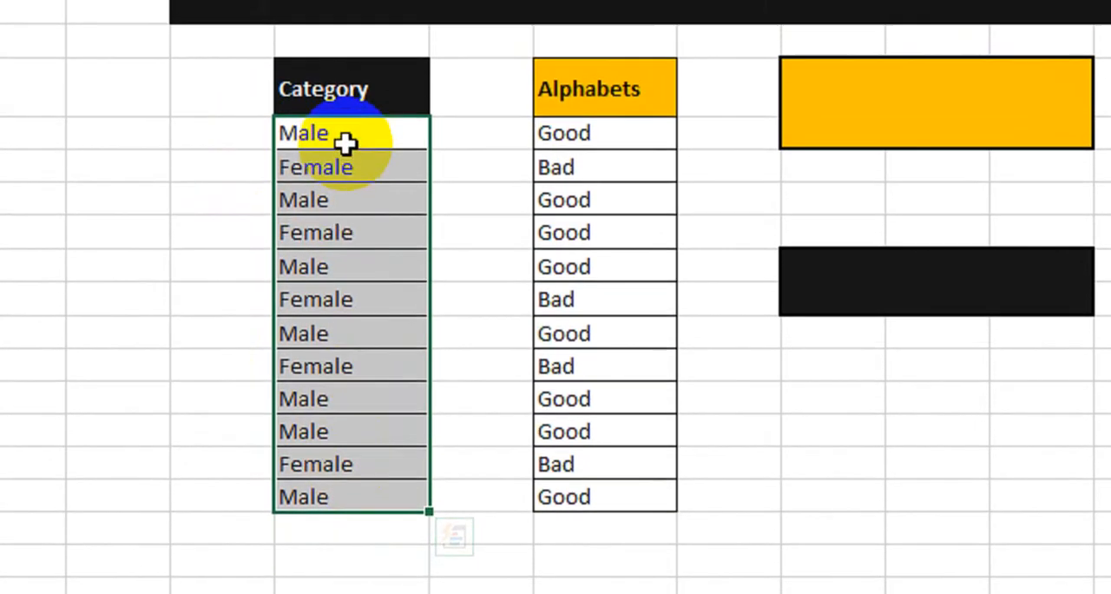
{"action": "left_click_drag", "start_coordinate": [345, 144], "coordinate": [343, 402]}
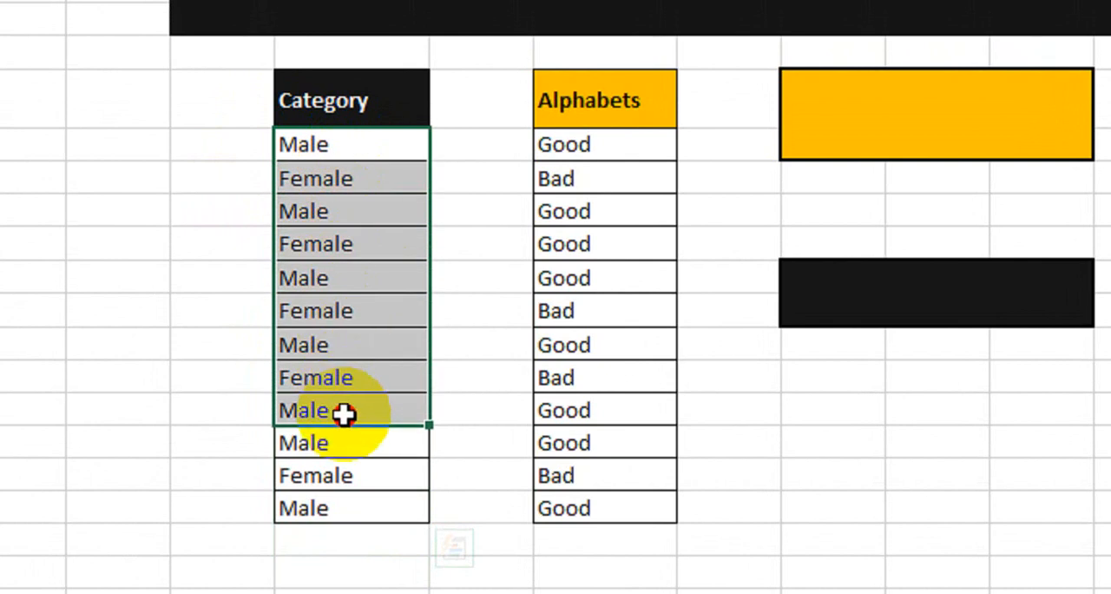
{"action": "left_click_drag", "start_coordinate": [247, 145], "coordinate": [330, 345]}
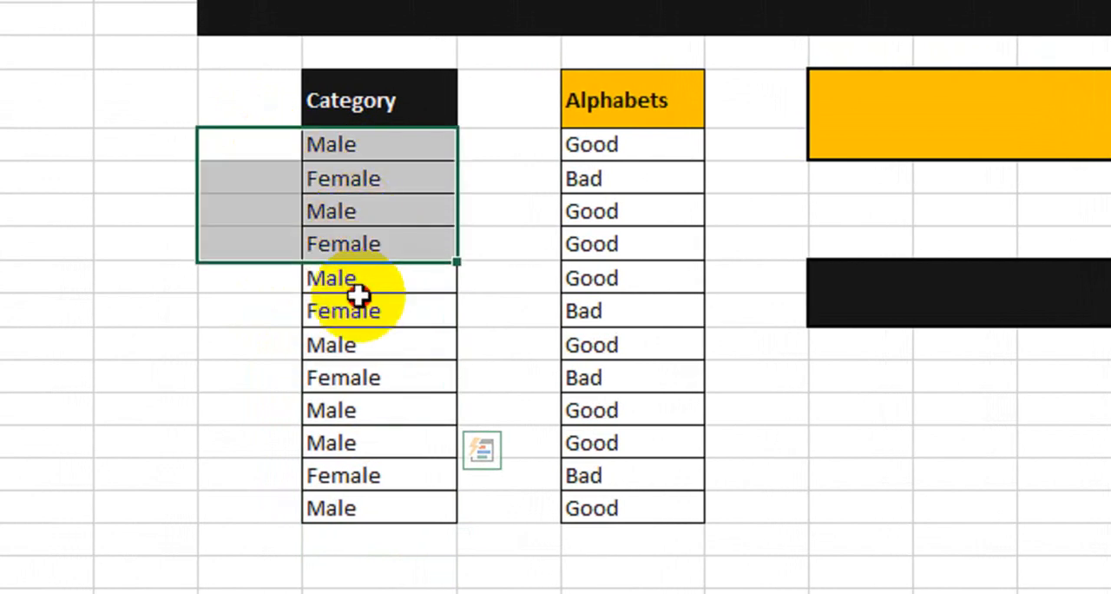
Enter =COUNTIF(E9:E20,"Male") in the cell directly below the Category list.
{"action": "left_click", "coordinate": [330, 538]}
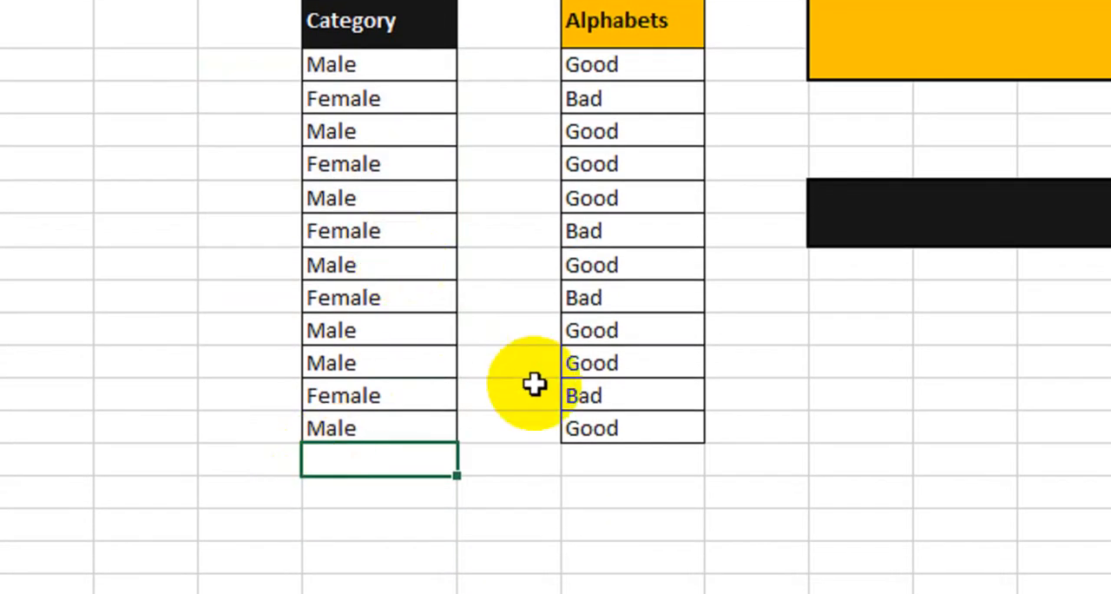
{"action": "type", "text": "=countif"}
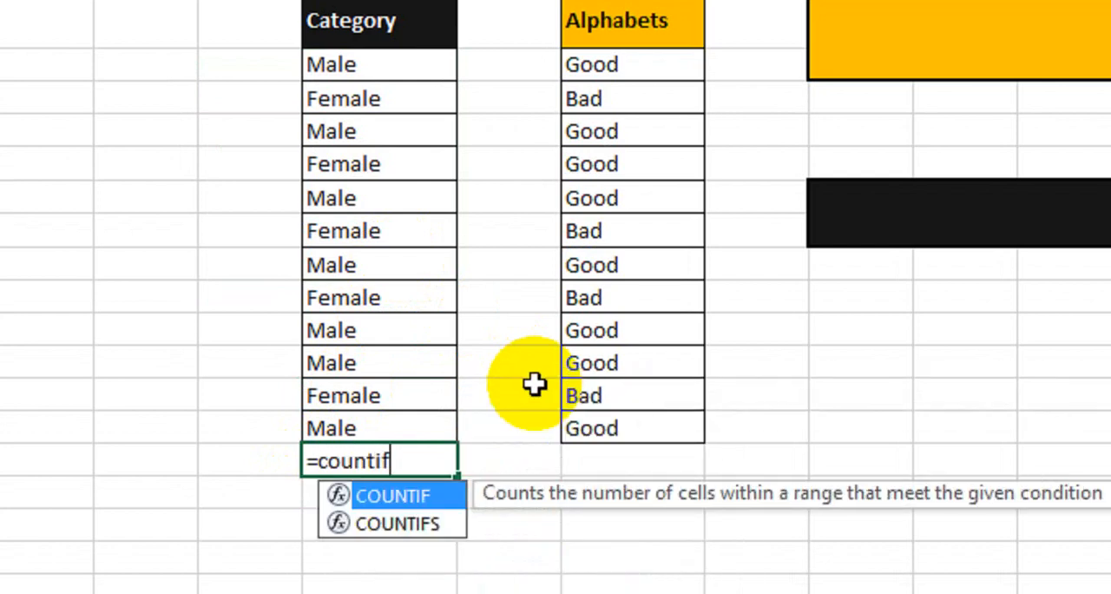
{"action": "key", "text": "Tab"}
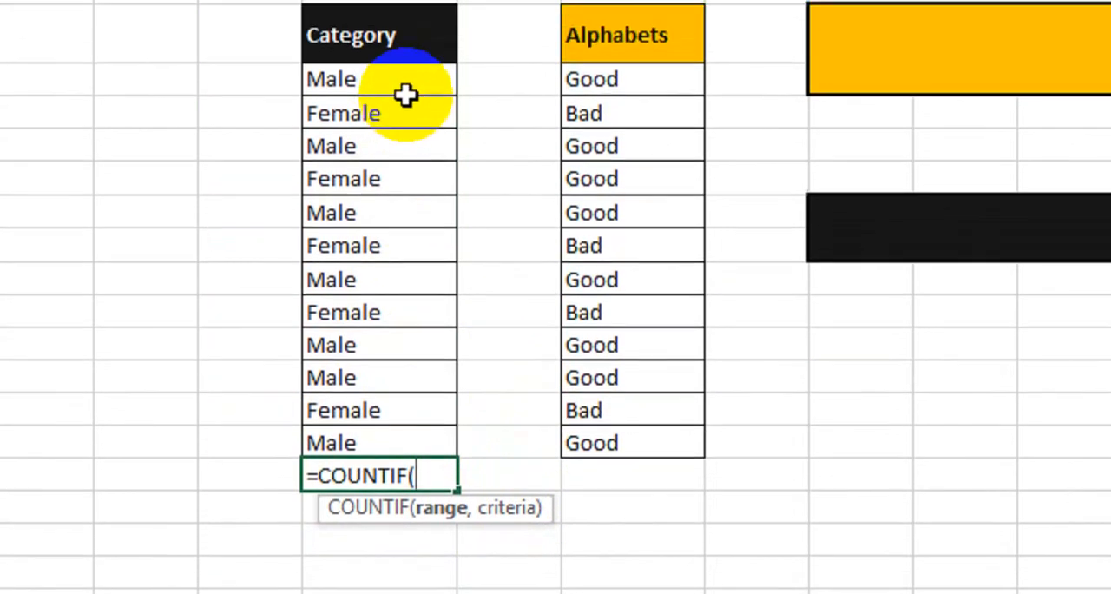
{"action": "left_click_drag", "start_coordinate": [404, 17], "coordinate": [405, 208]}
{"action": "left_click_drag", "start_coordinate": [405, 321], "coordinate": [415, 446]}
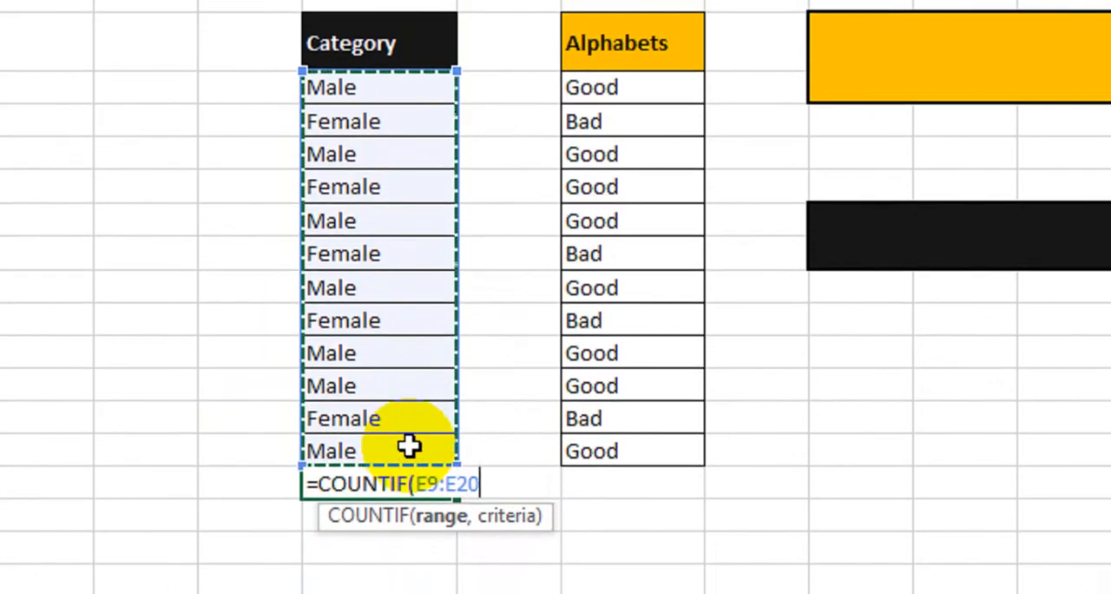
{"action": "type", "text": ",\"Male"}
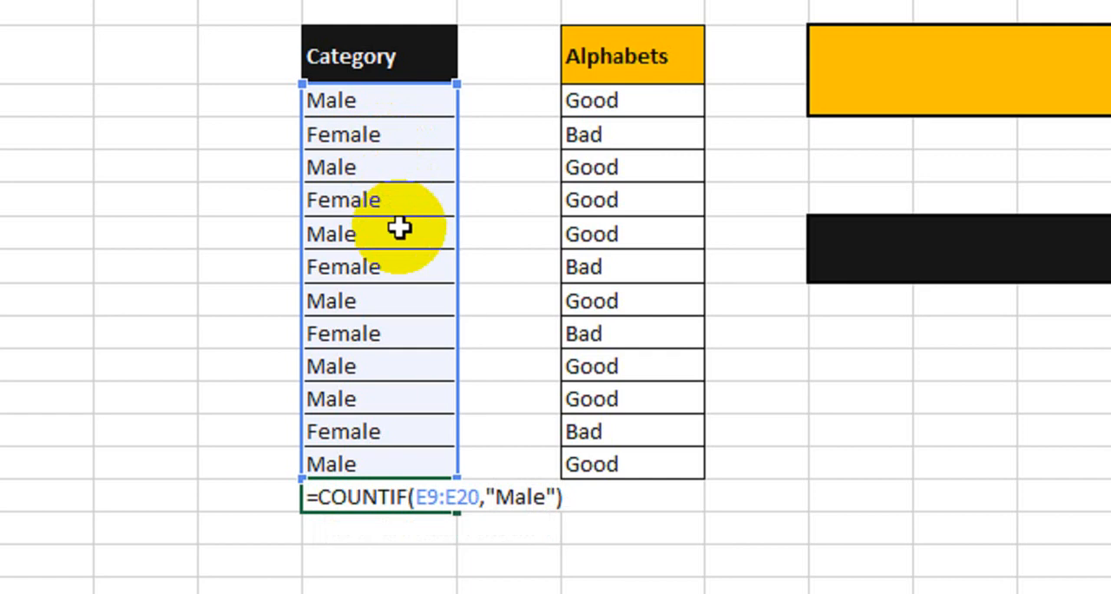
{"action": "key", "text": "Return"}
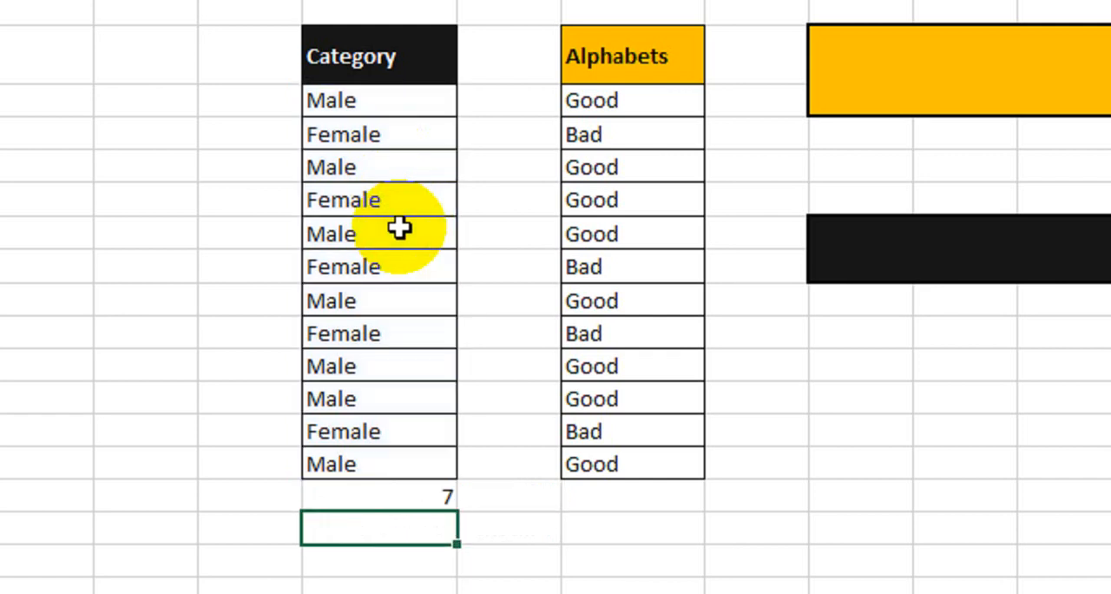
Check the COUNTIF result against the individual Male entries in the Category list.
{"action": "left_click", "coordinate": [414, 492]}
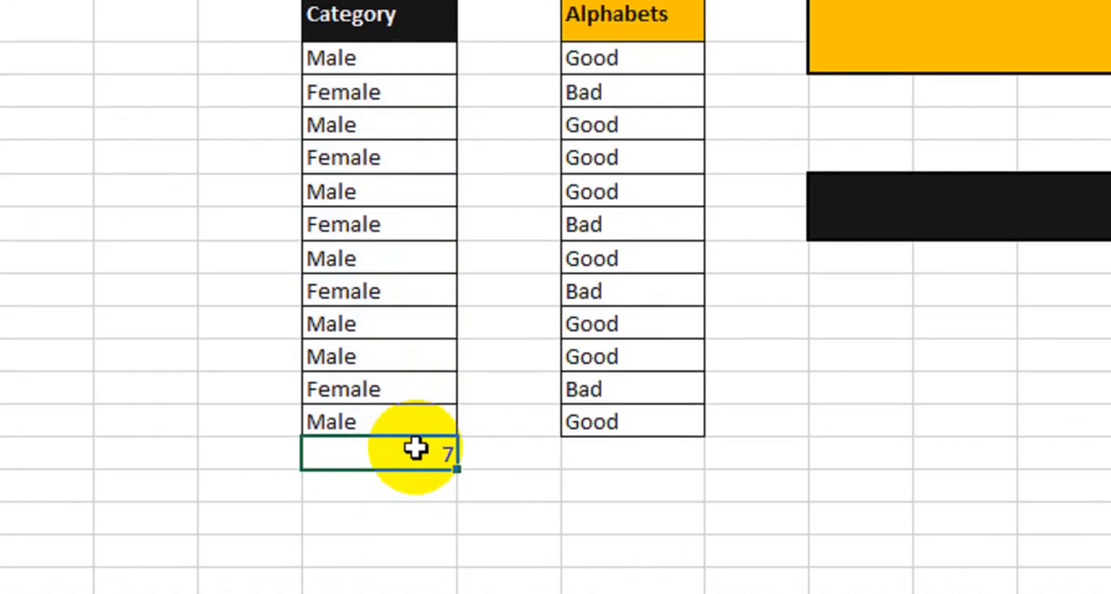
{"action": "left_click", "coordinate": [390, 57]}
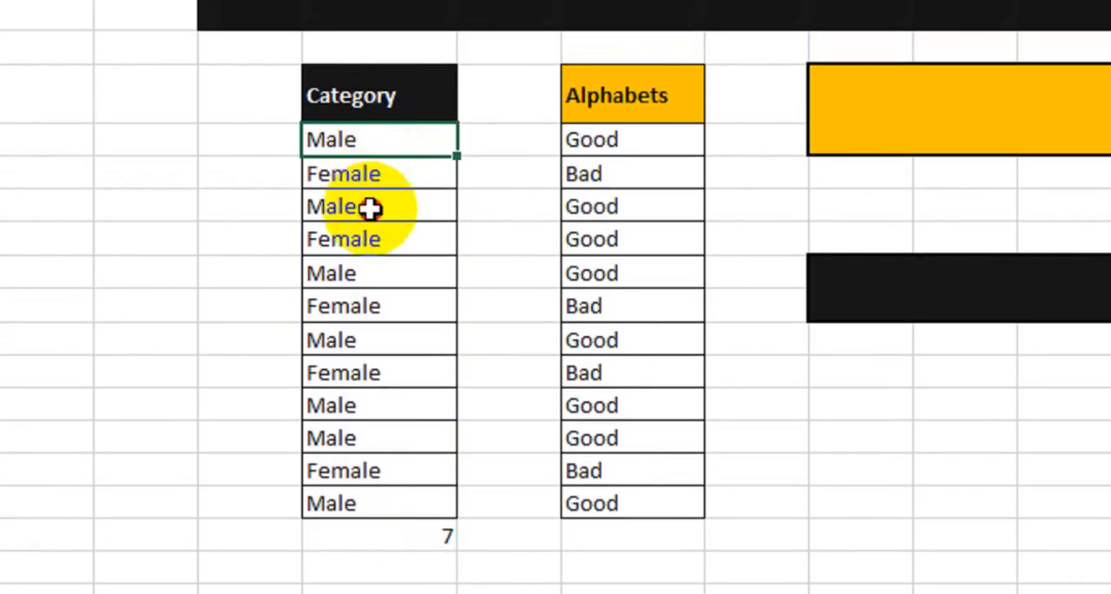
{"action": "left_click", "coordinate": [370, 208]}
{"action": "left_click", "coordinate": [364, 273]}
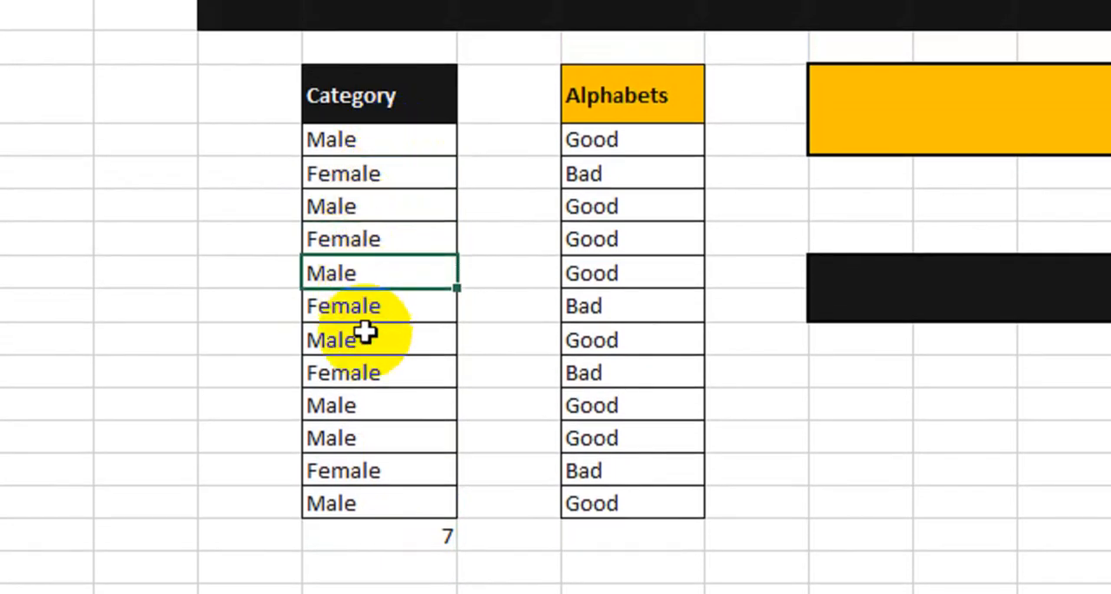
{"action": "left_click", "coordinate": [365, 335]}
{"action": "left_click", "coordinate": [363, 408]}
{"action": "left_click", "coordinate": [360, 437]}
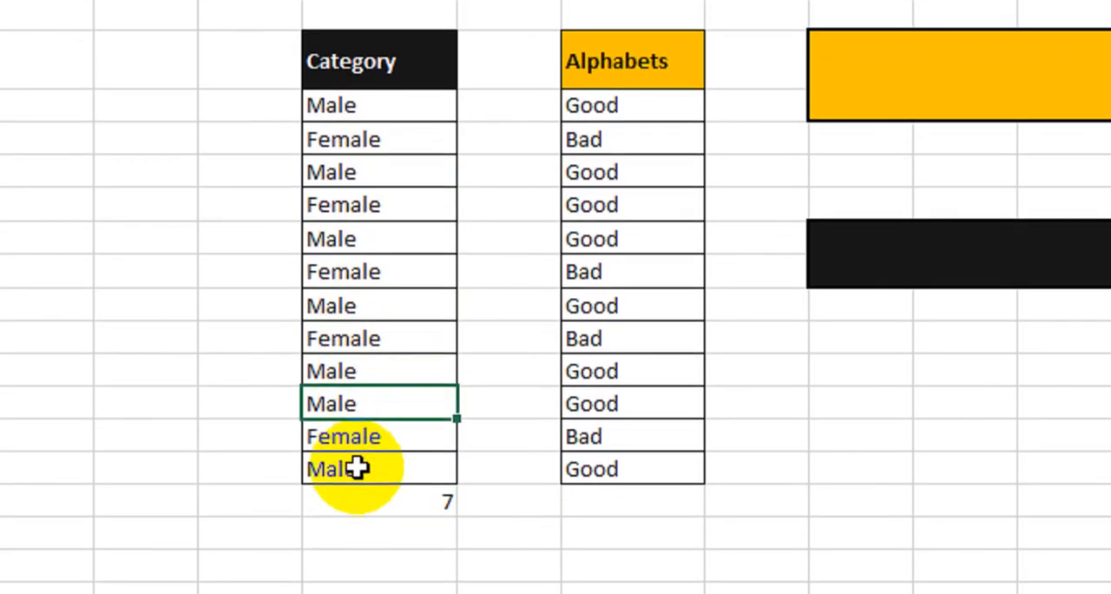
{"action": "left_click", "coordinate": [359, 503]}
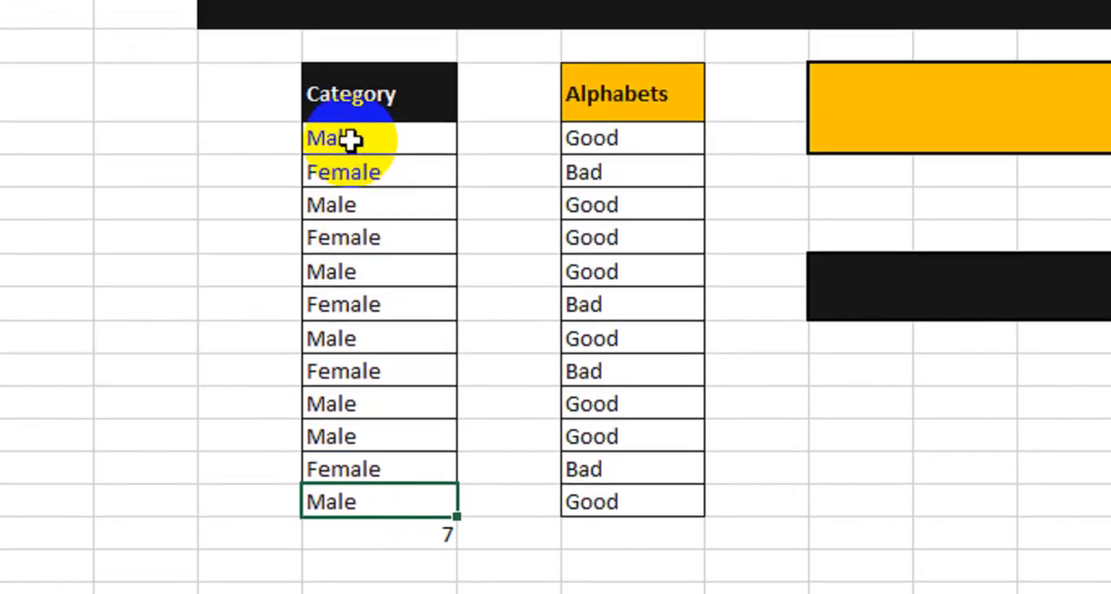
{"action": "left_click_drag", "start_coordinate": [350, 139], "coordinate": [364, 473]}
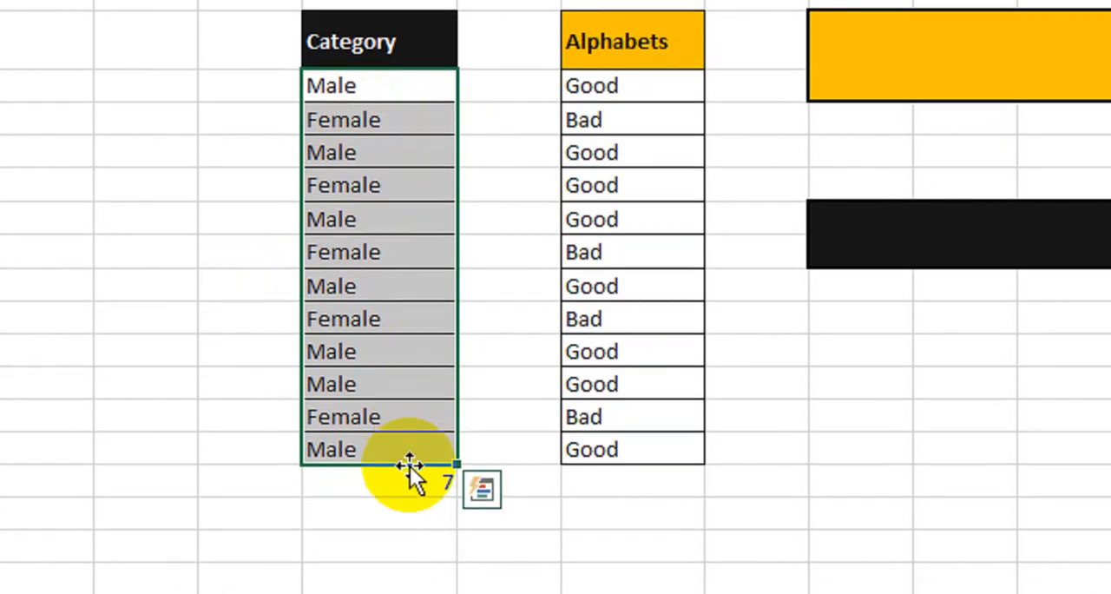
{"action": "left_click", "coordinate": [408, 499]}
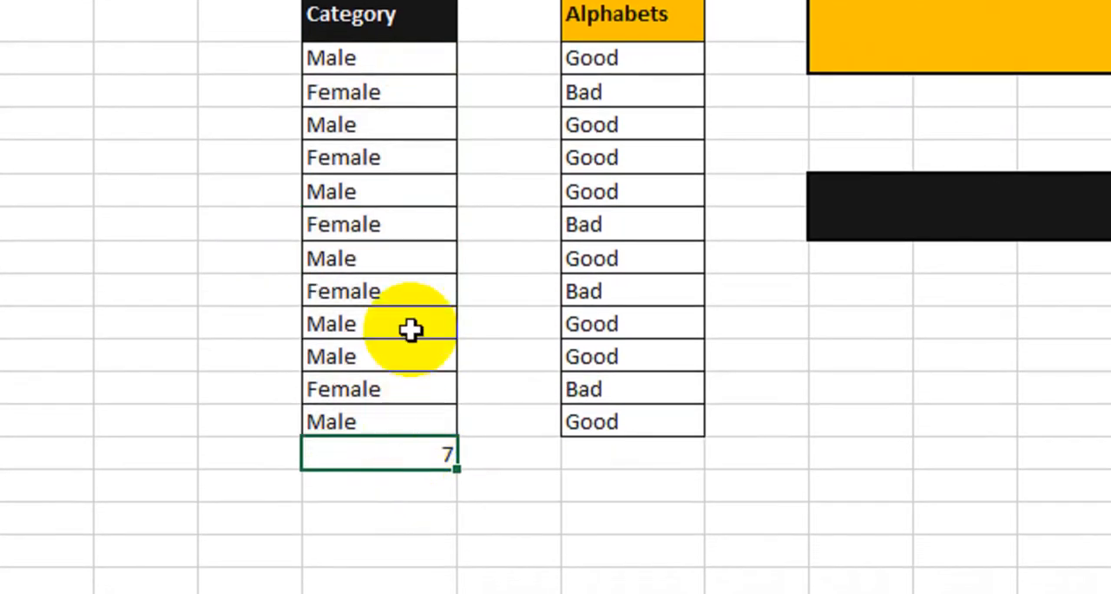
Change the criterion of the COUNTIF formula below the Category list to "Female".
{"action": "double_click", "coordinate": [407, 449]}
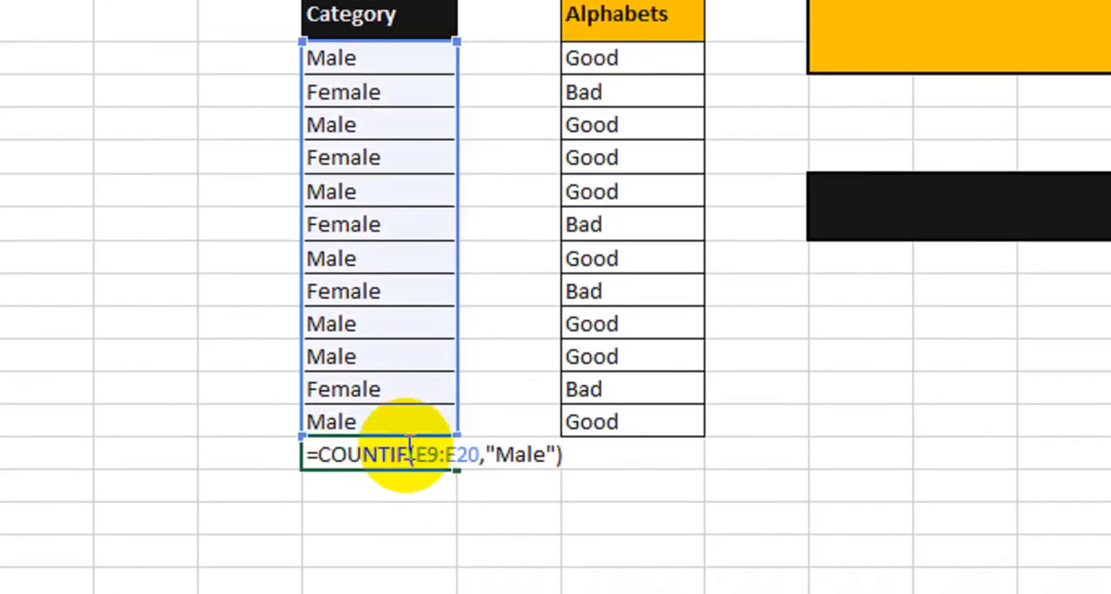
{"action": "left_click", "coordinate": [530, 453]}
{"action": "left_click_drag", "start_coordinate": [531, 449], "coordinate": [498, 449]}
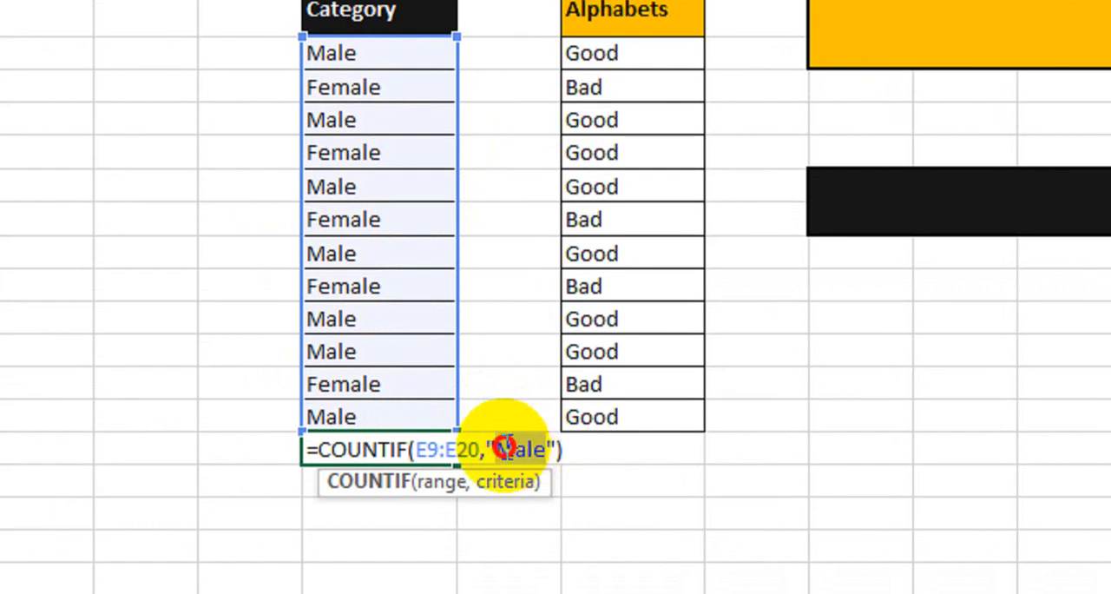
{"action": "type", "text": "Fem"}
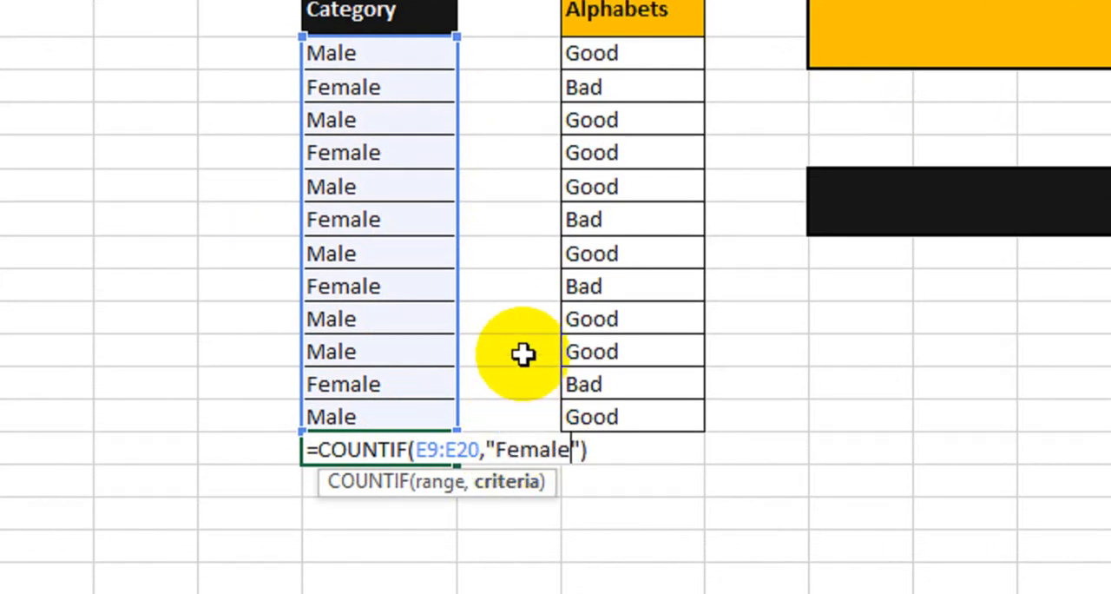
{"action": "key", "text": "Return"}
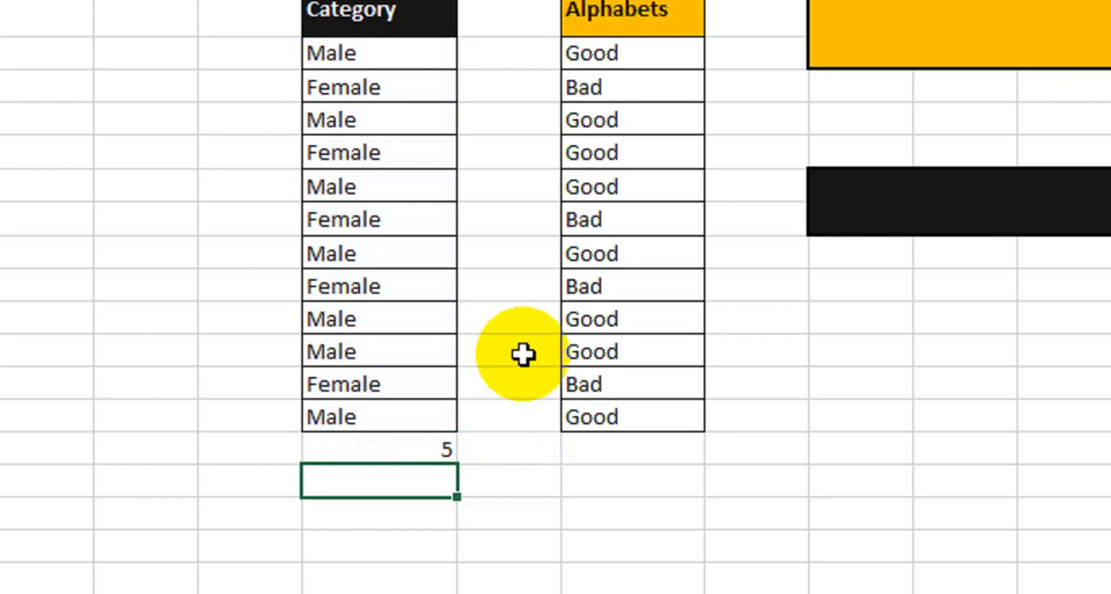
Check the COUNTIF result against the individual Female entries in the Category list.
{"action": "left_click", "coordinate": [404, 446]}
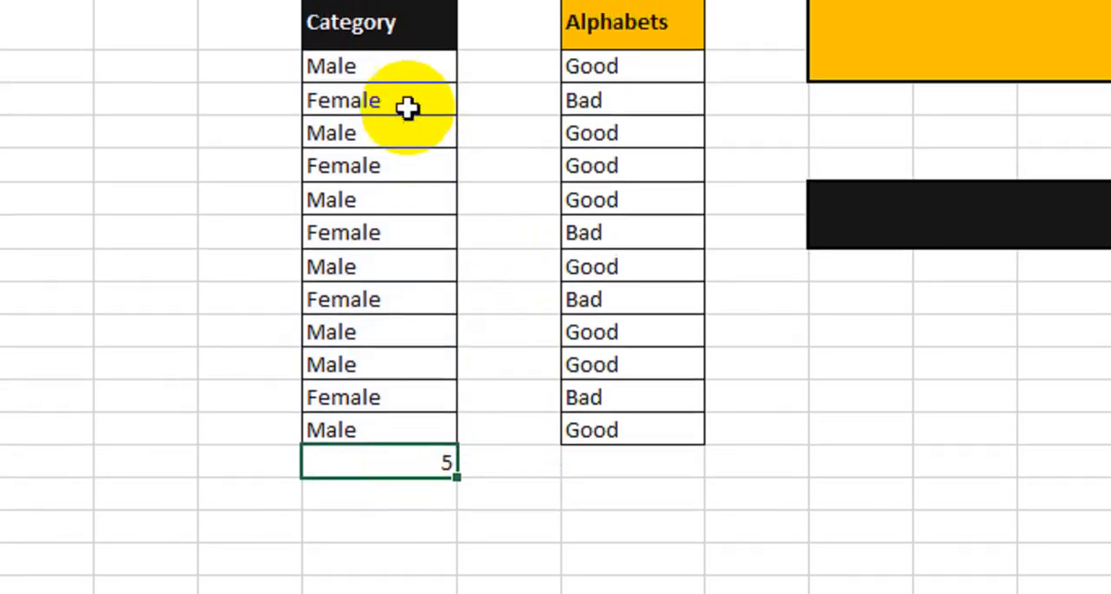
{"action": "left_click", "coordinate": [404, 83]}
{"action": "left_click", "coordinate": [399, 111]}
{"action": "left_click", "coordinate": [395, 144]}
{"action": "left_click", "coordinate": [390, 273]}
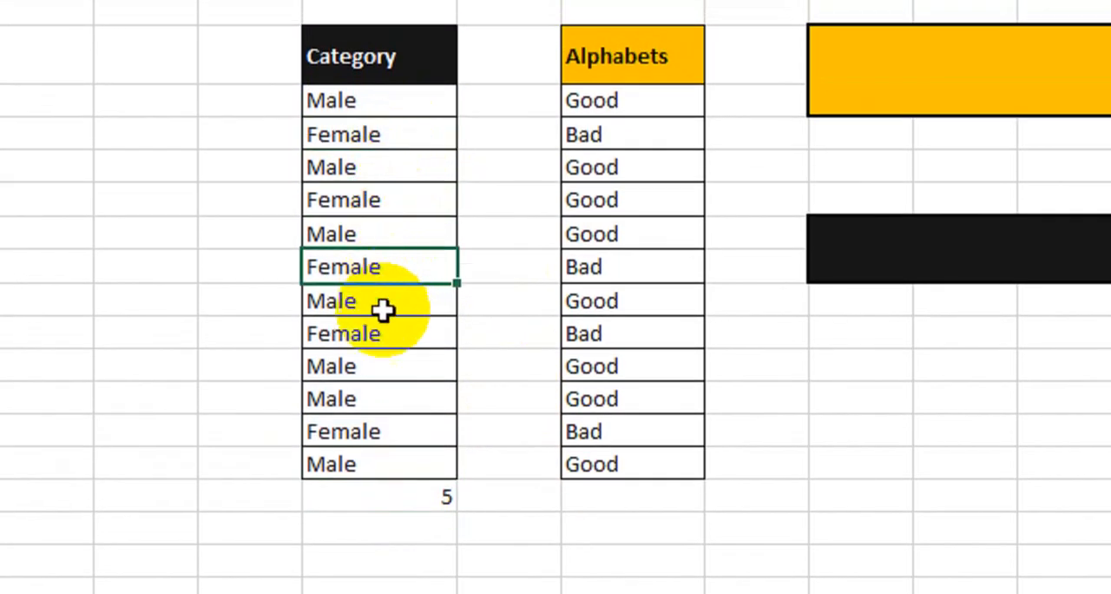
{"action": "left_click", "coordinate": [378, 333]}
{"action": "left_click", "coordinate": [369, 431]}
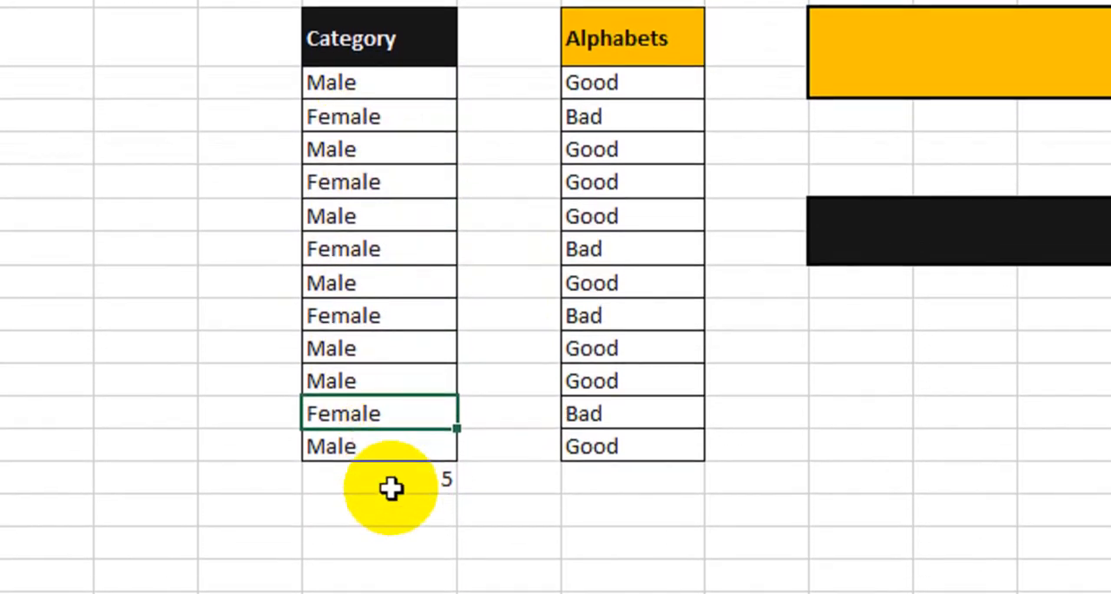
{"action": "left_click", "coordinate": [408, 527]}
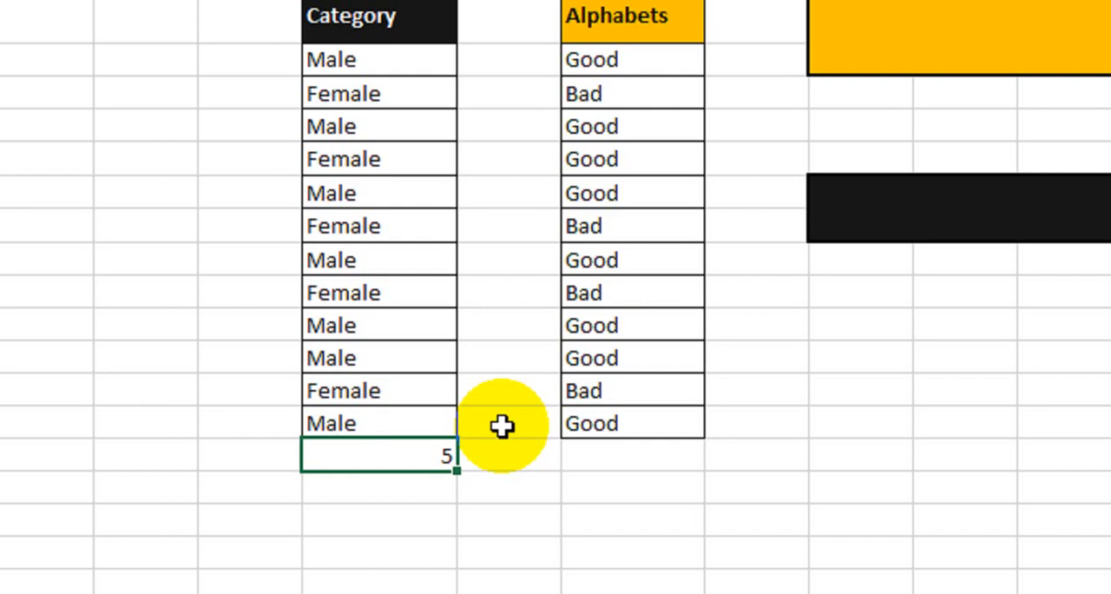
Review the Category entries and the "Female" criterion in the COUNTIF formula below them.
{"action": "scroll", "coordinate": [417, 115], "scroll_direction": "up", "scroll_amount": 1}
{"action": "left_click_drag", "start_coordinate": [404, 118], "coordinate": [396, 439]}
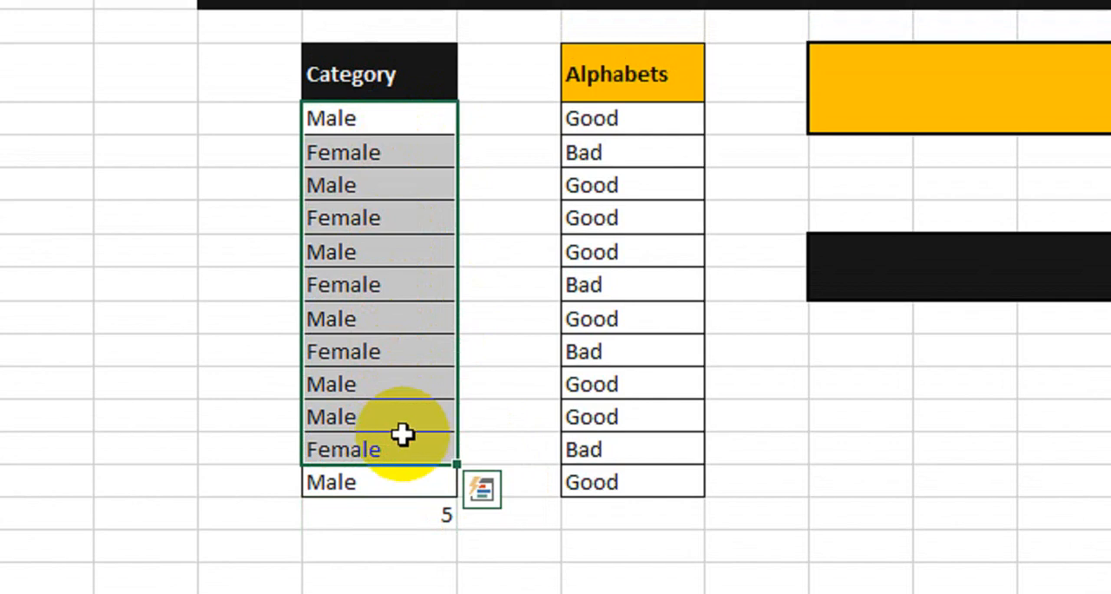
{"action": "scroll", "coordinate": [408, 468], "scroll_direction": "down", "scroll_amount": 1}
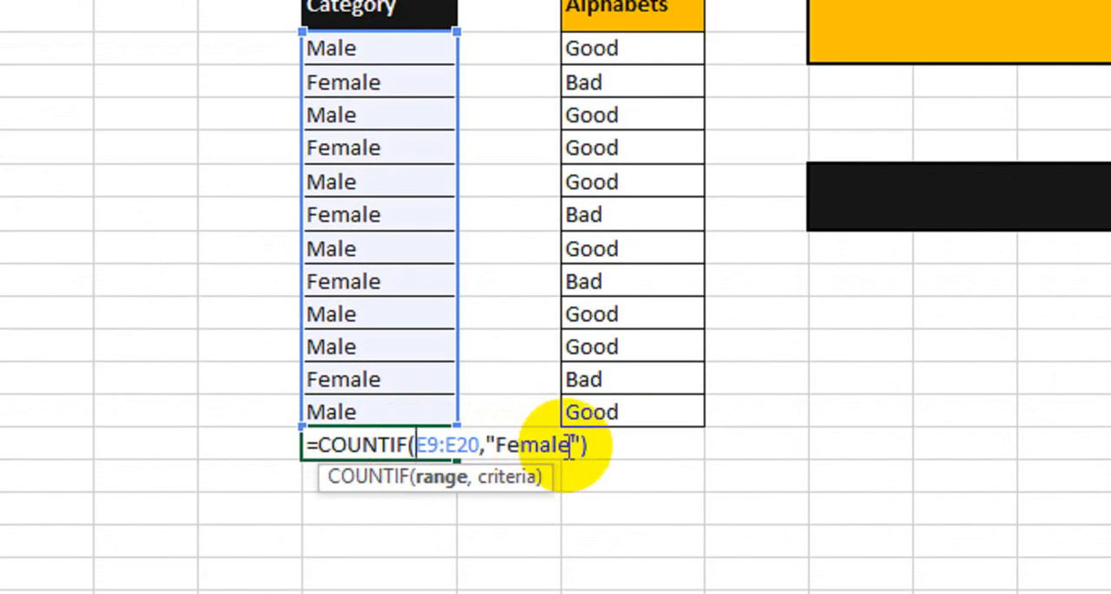
{"action": "left_click", "coordinate": [560, 445]}
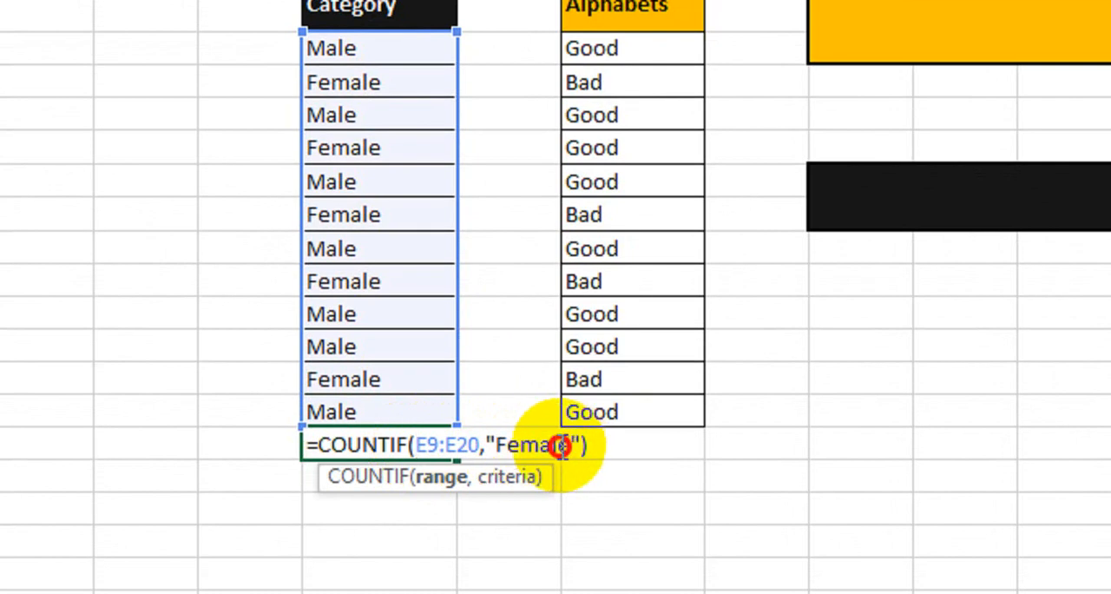
{"action": "left_click_drag", "start_coordinate": [560, 445], "coordinate": [496, 442]}
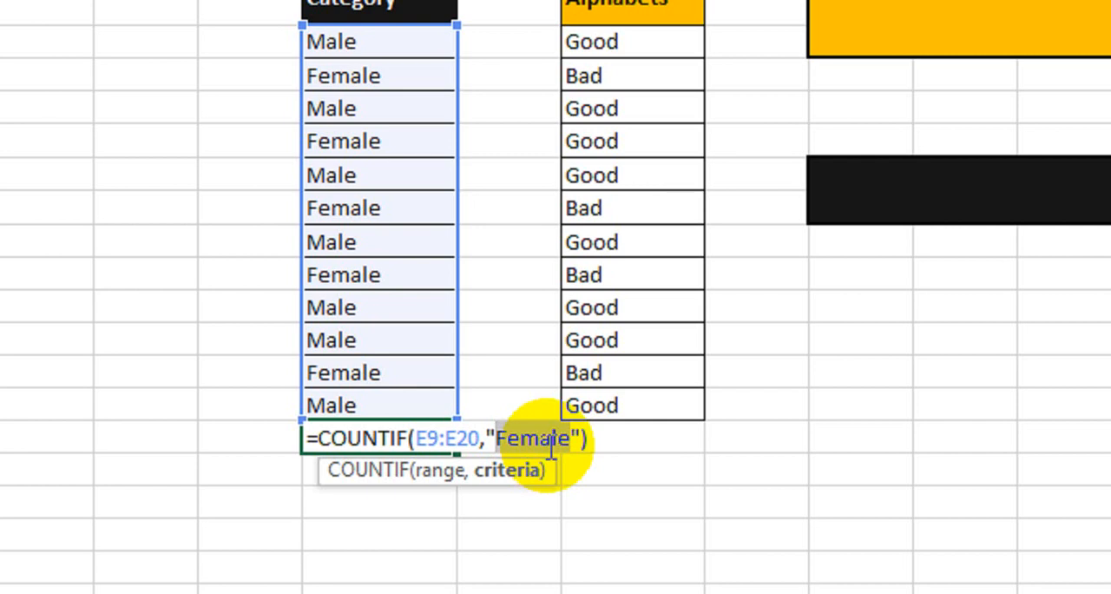
{"action": "key", "text": "Return"}
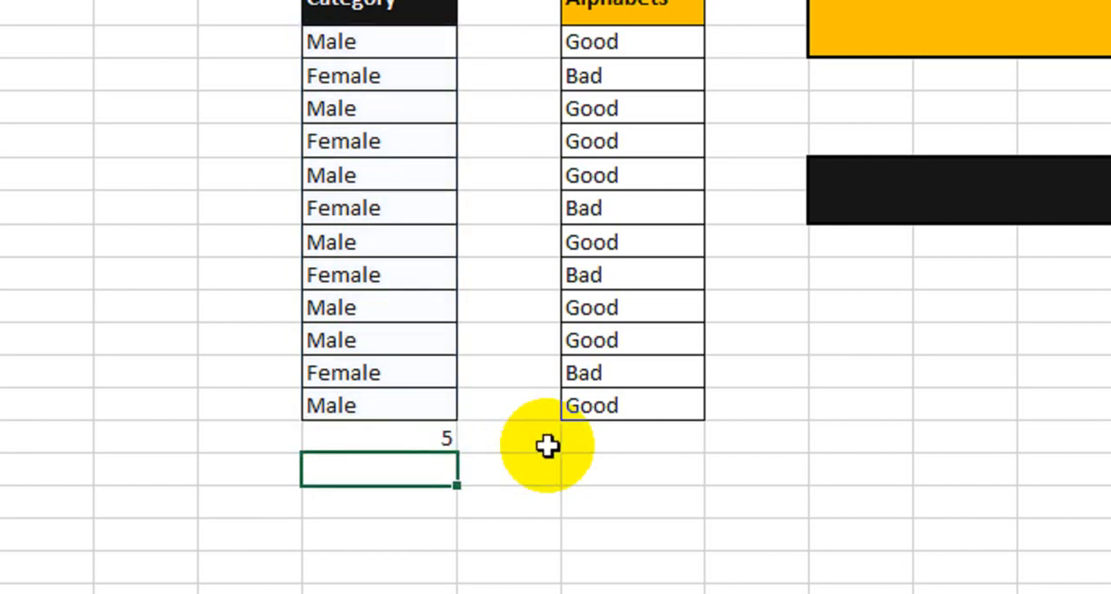
Replace the formula below the Category list with =COUNTIF(E9:E20,D21), taking the criterion from the adjacent cell.
{"action": "left_click", "coordinate": [391, 442]}
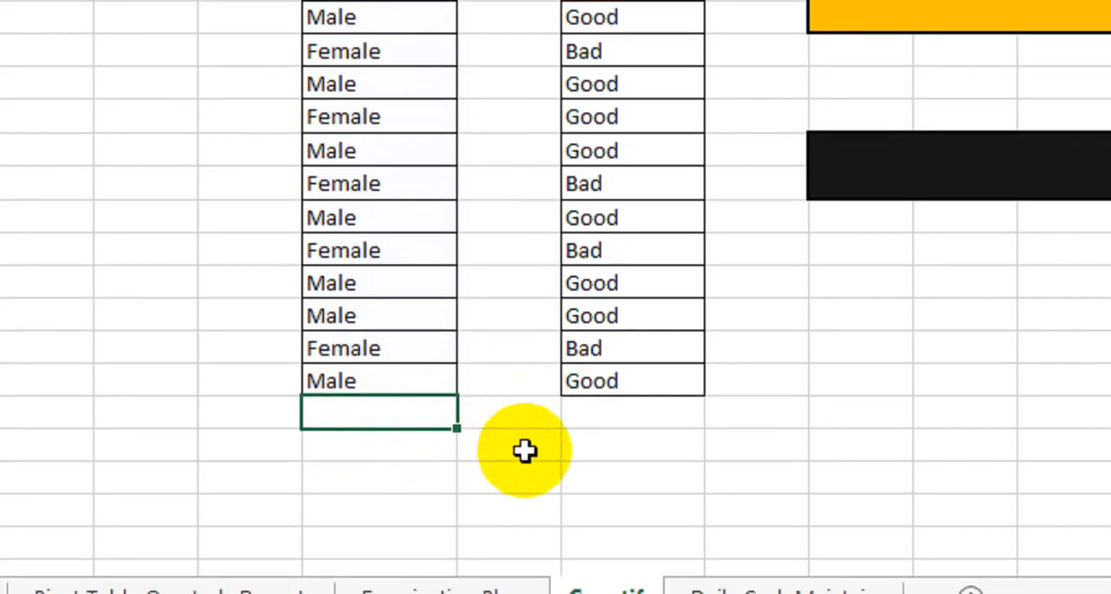
{"action": "type", "text": "=coun"}
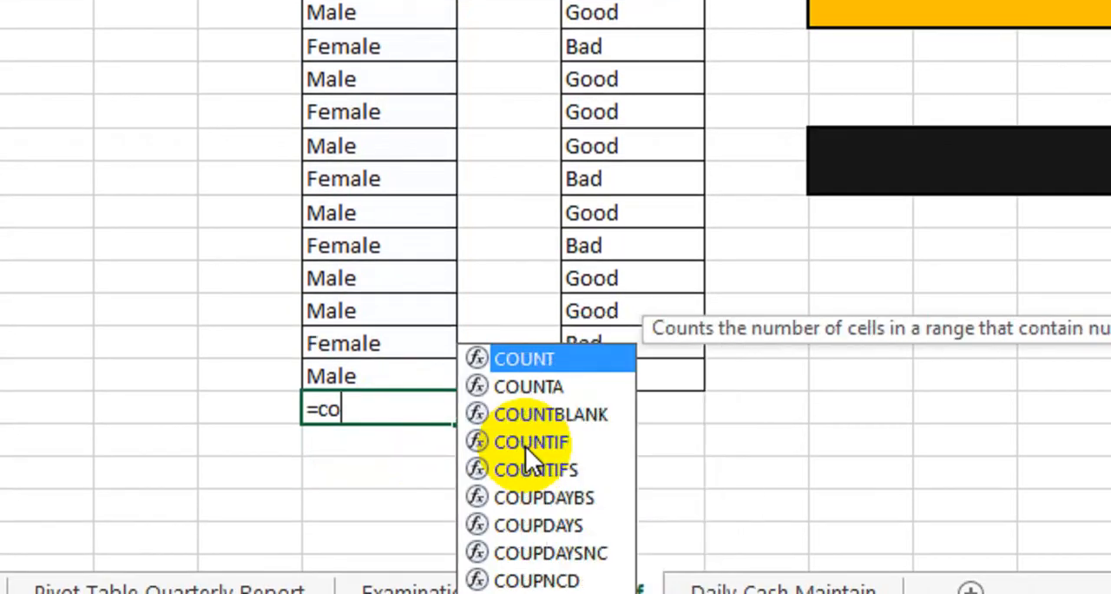
{"action": "key", "text": "Down"}
{"action": "key", "text": "Down"}
{"action": "key", "text": "Down"}
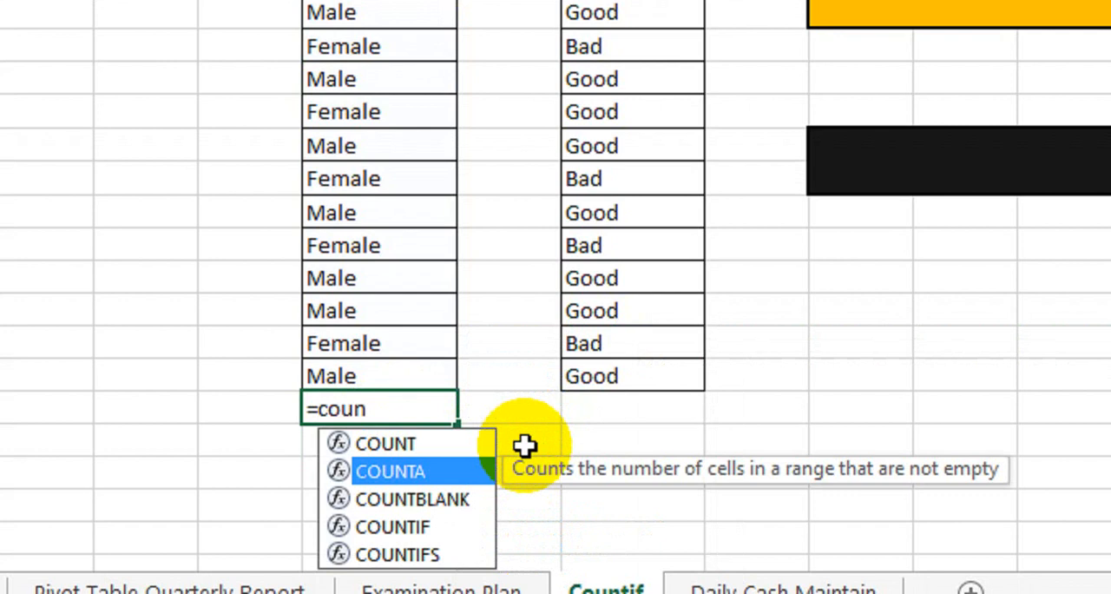
{"action": "key", "text": "Tab"}
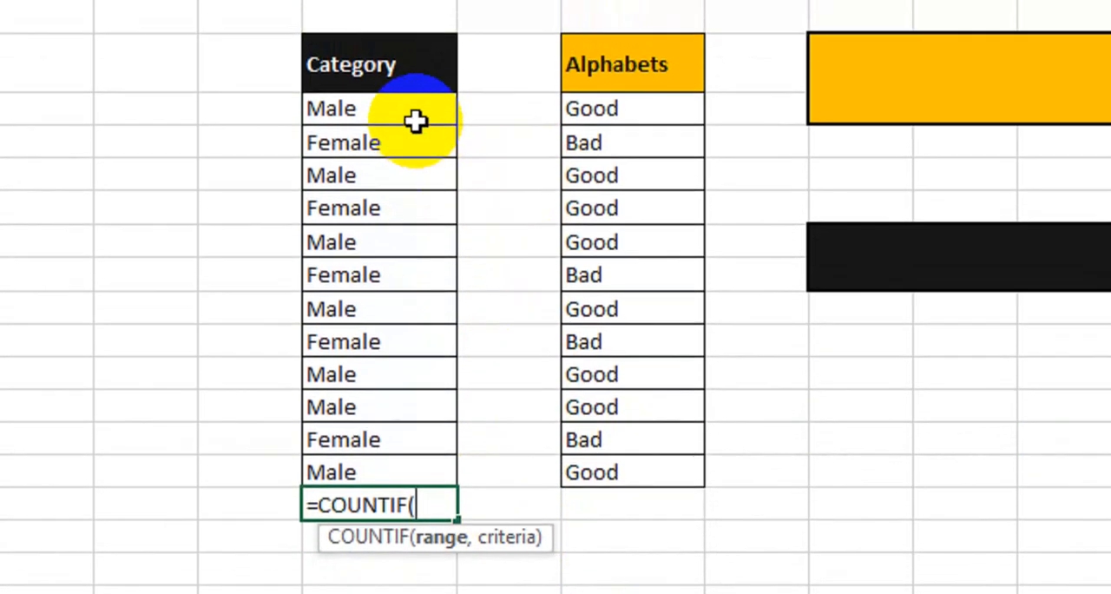
{"action": "left_click_drag", "start_coordinate": [417, 70], "coordinate": [392, 446]}
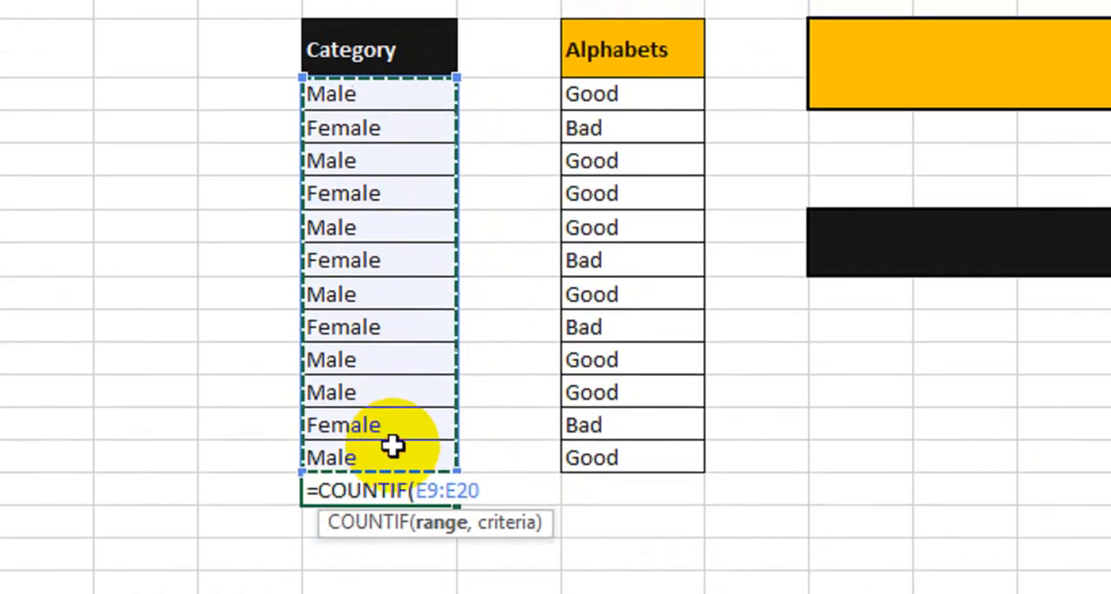
{"action": "type", "text": ","}
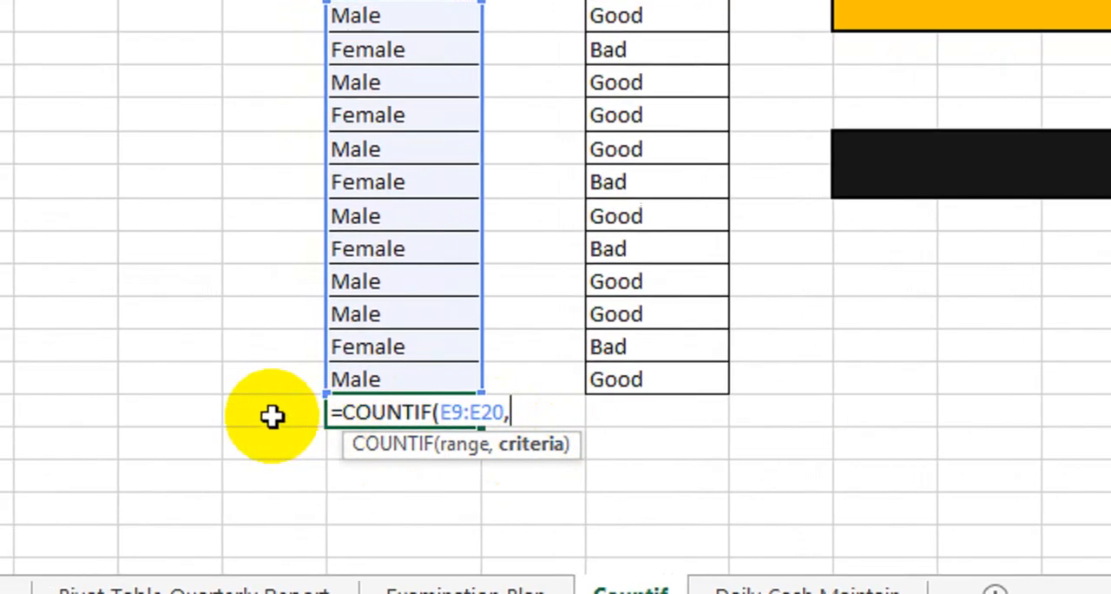
{"action": "left_click", "coordinate": [246, 417]}
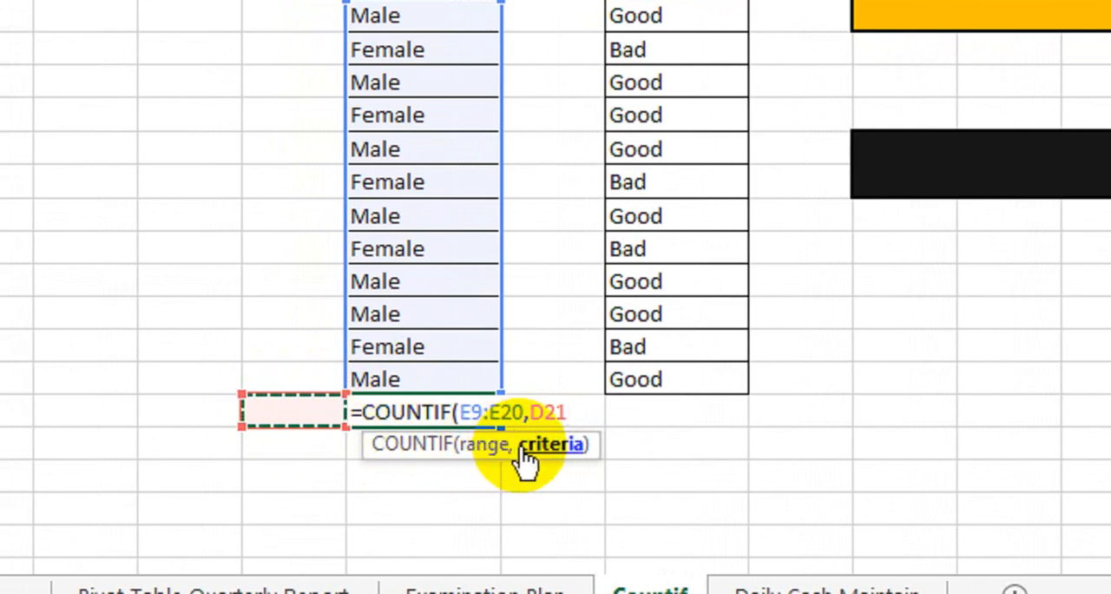
{"action": "type", "text": ")"}
{"action": "key", "text": "Return"}
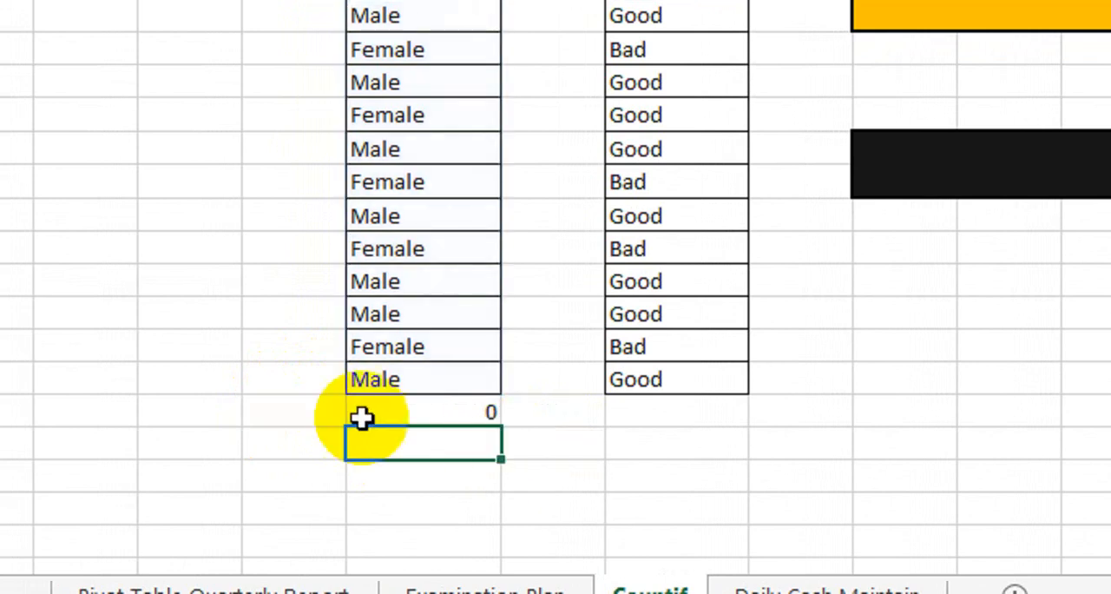
Test the COUNTIF formula by entering Male as the criterion in D21 and replacing it with Female.
{"action": "left_click", "coordinate": [308, 417]}
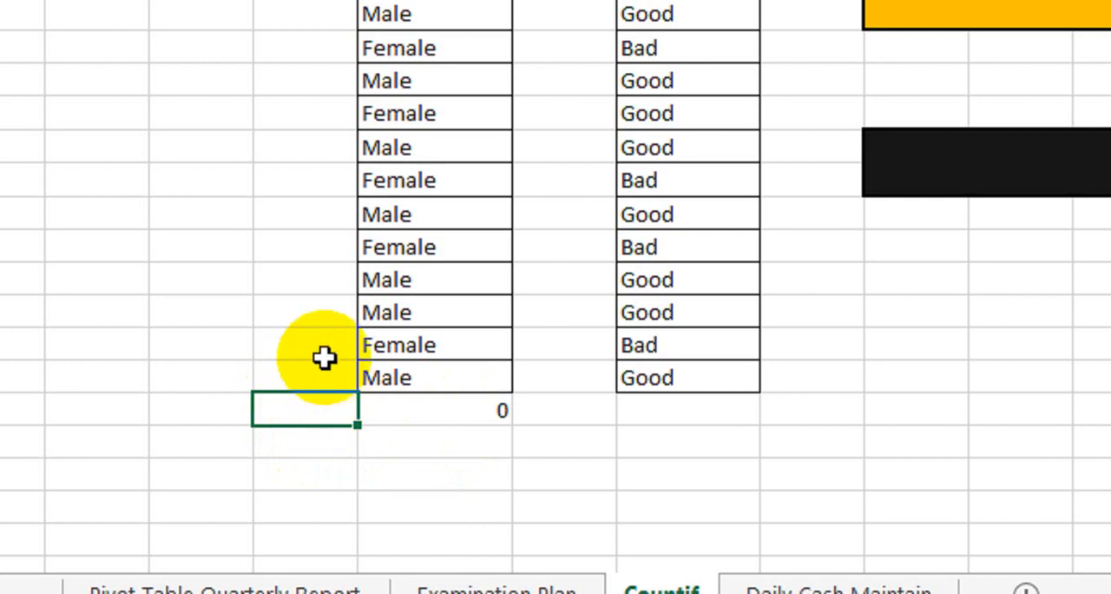
{"action": "key", "text": "Return"}
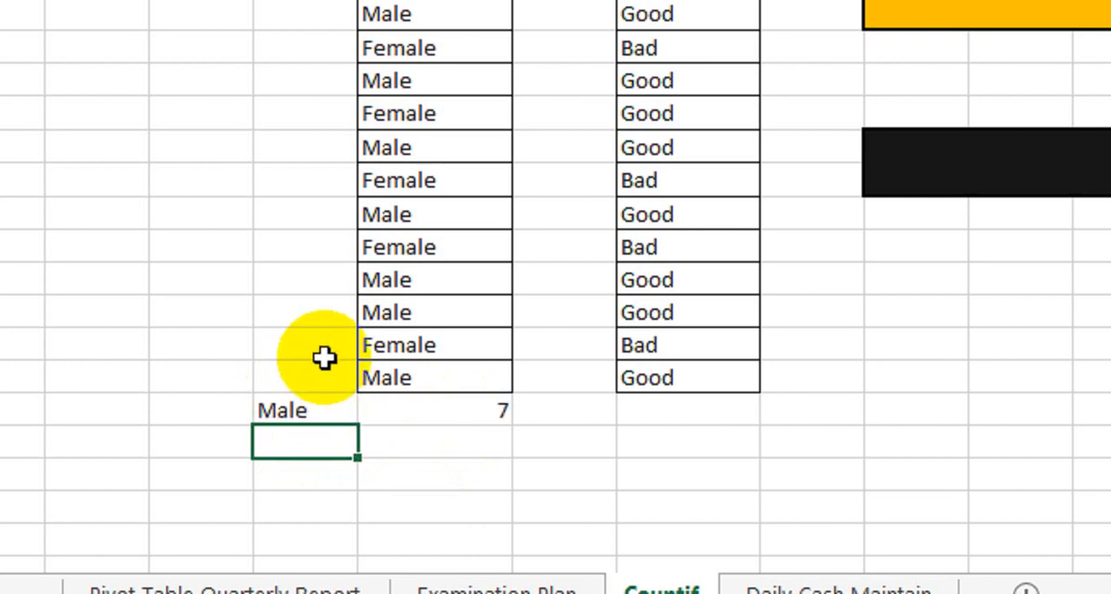
{"action": "key", "text": "Up"}
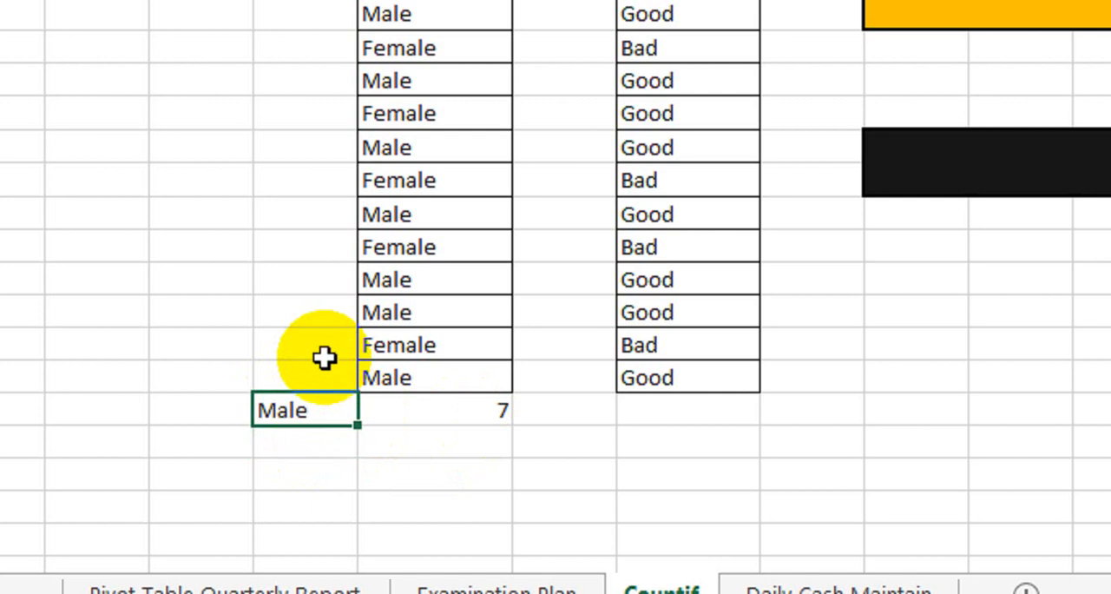
{"action": "type", "text": "Fem"}
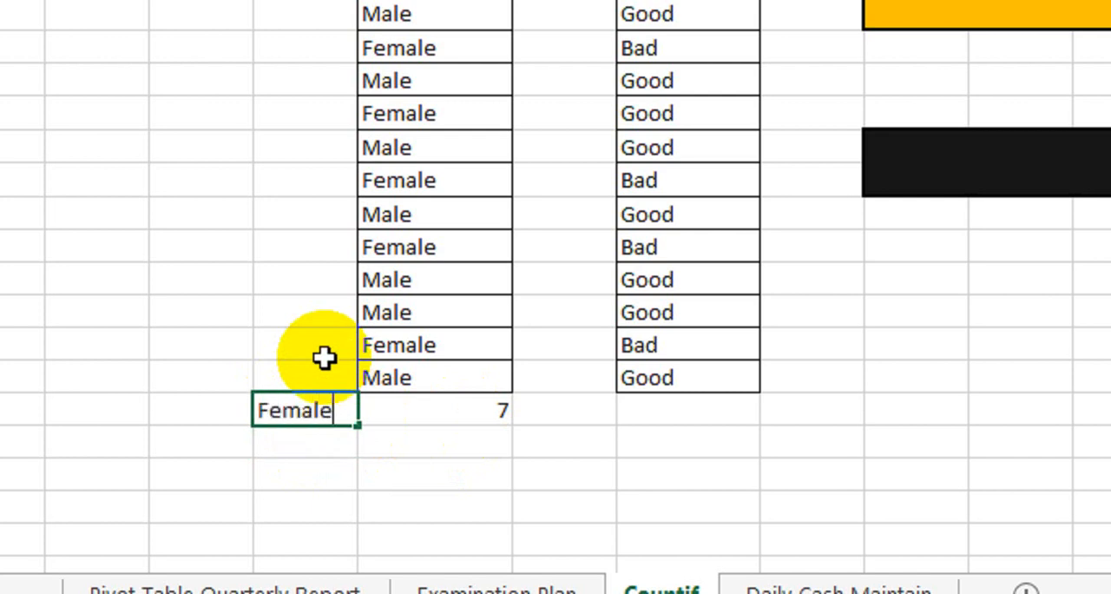
{"action": "key", "text": "Return"}
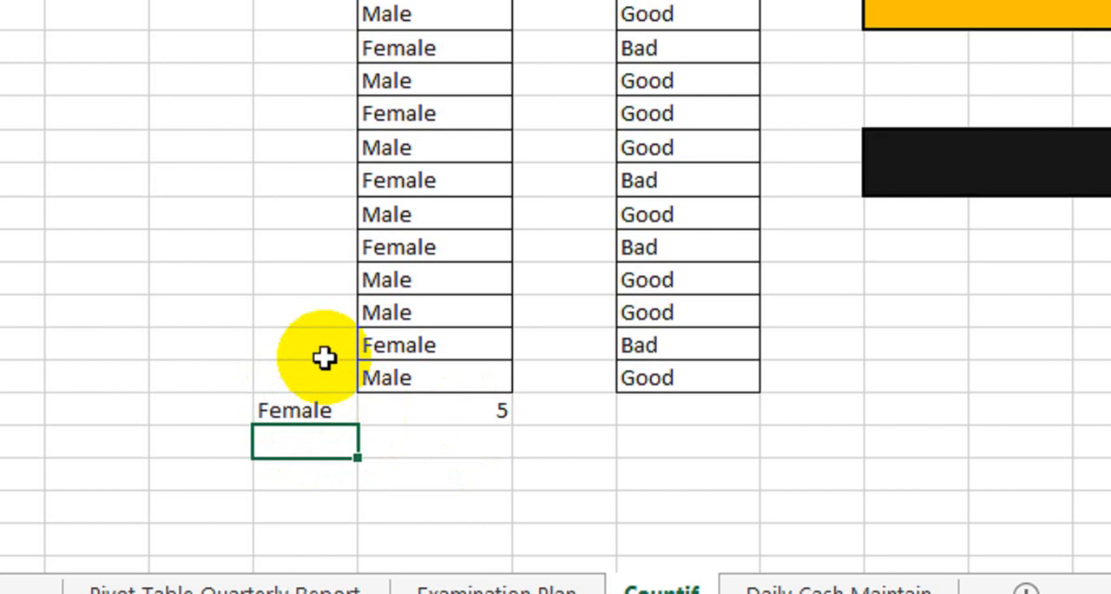
{"action": "left_click", "coordinate": [323, 409]}
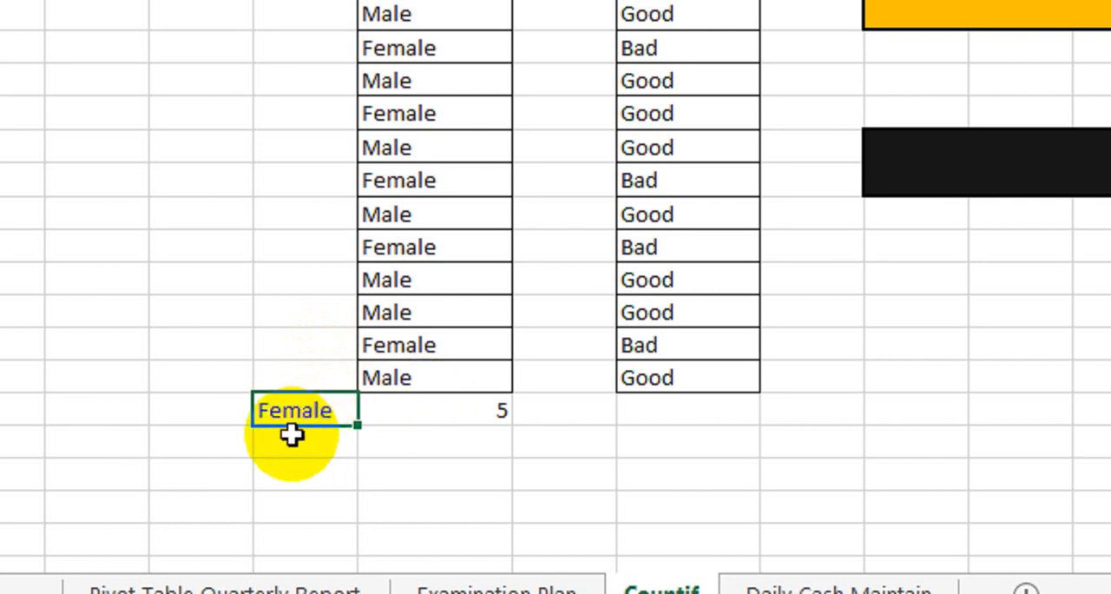
{"action": "left_click", "coordinate": [443, 413]}
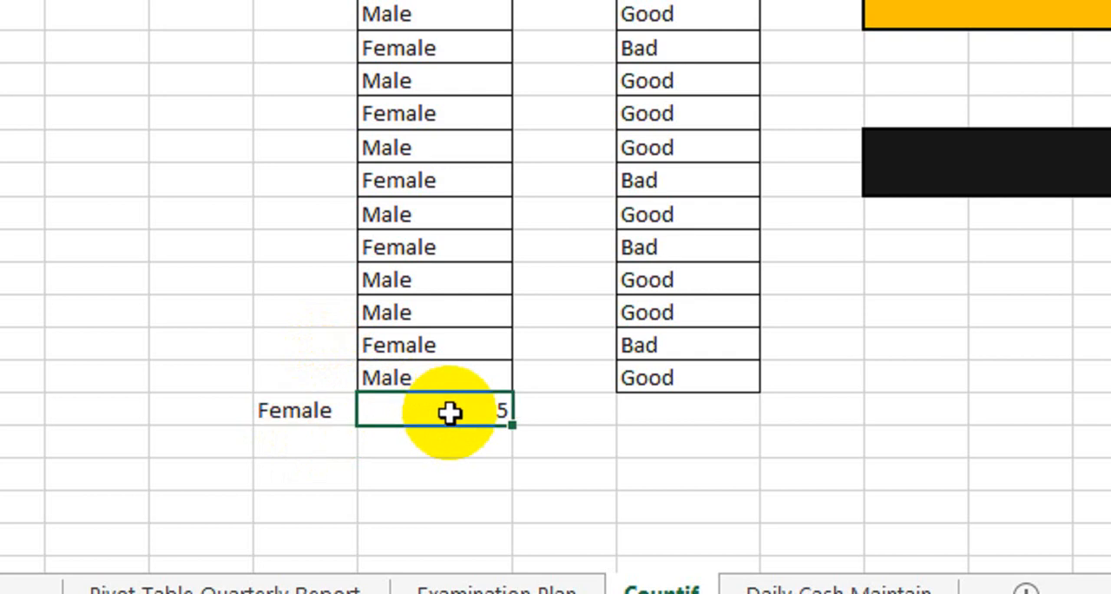
{"action": "left_click", "coordinate": [331, 413]}
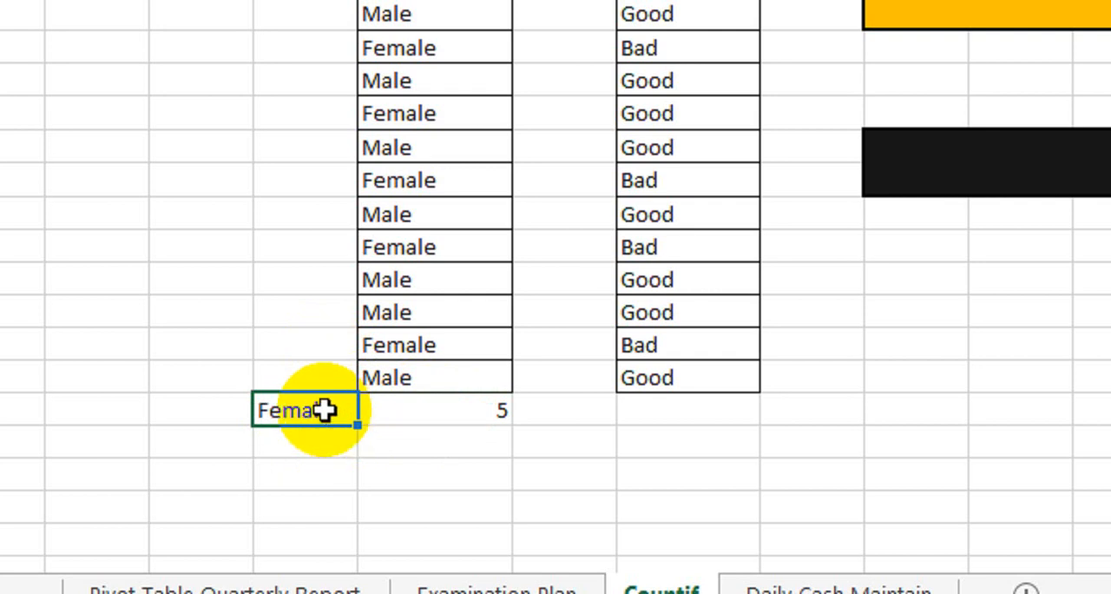
{"action": "left_click", "coordinate": [475, 421]}
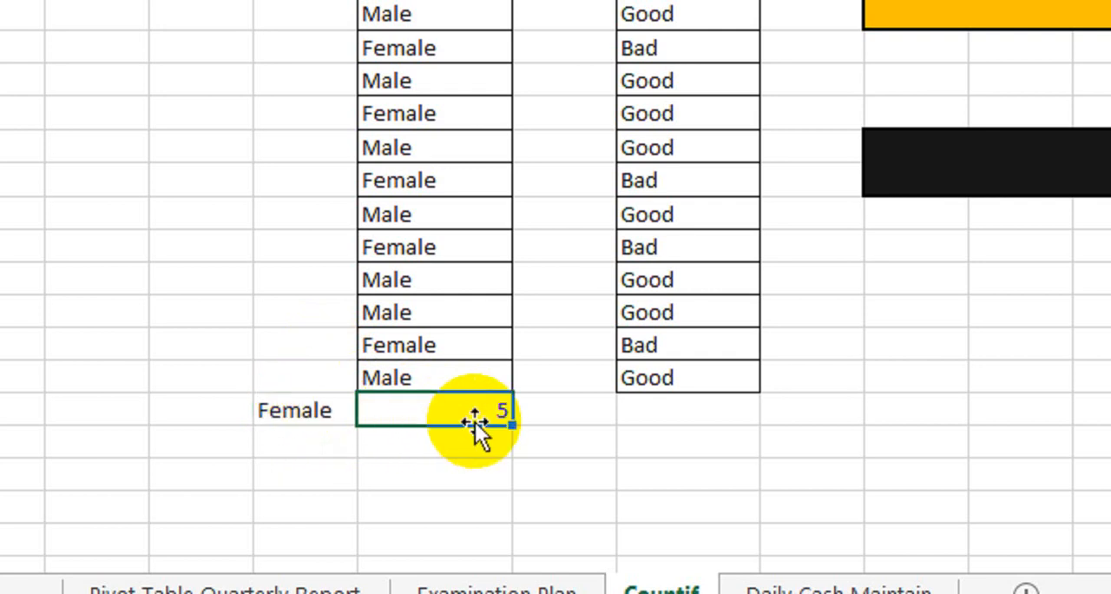
Add a second formula, =COUNTIF(E9:E20,D22), directly below the first COUNTIF result.
{"action": "left_click", "coordinate": [416, 443]}
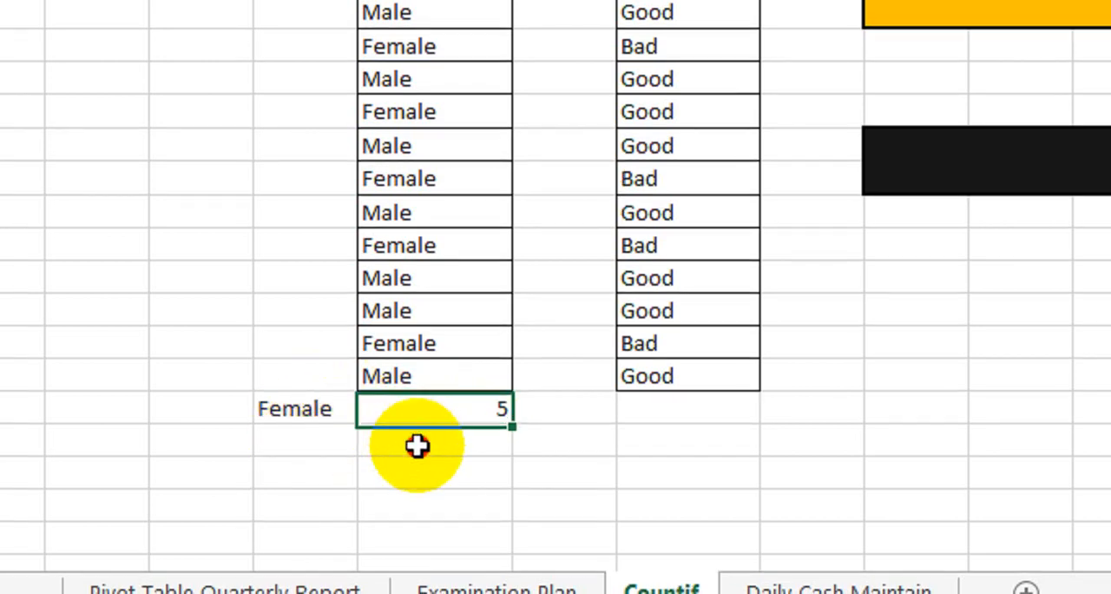
{"action": "type", "text": "="}
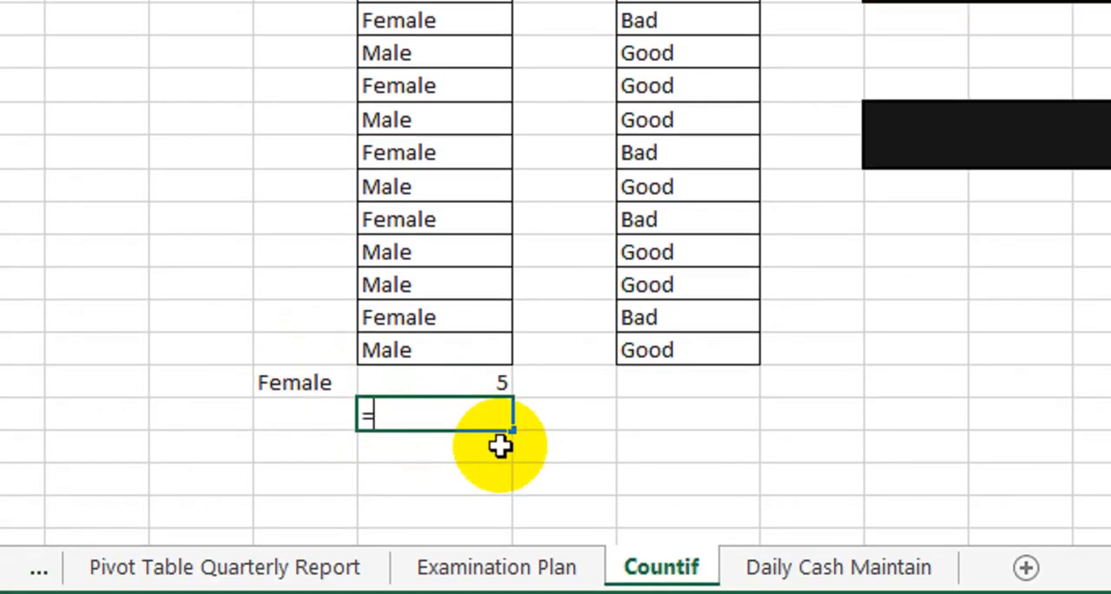
{"action": "type", "text": "coun"}
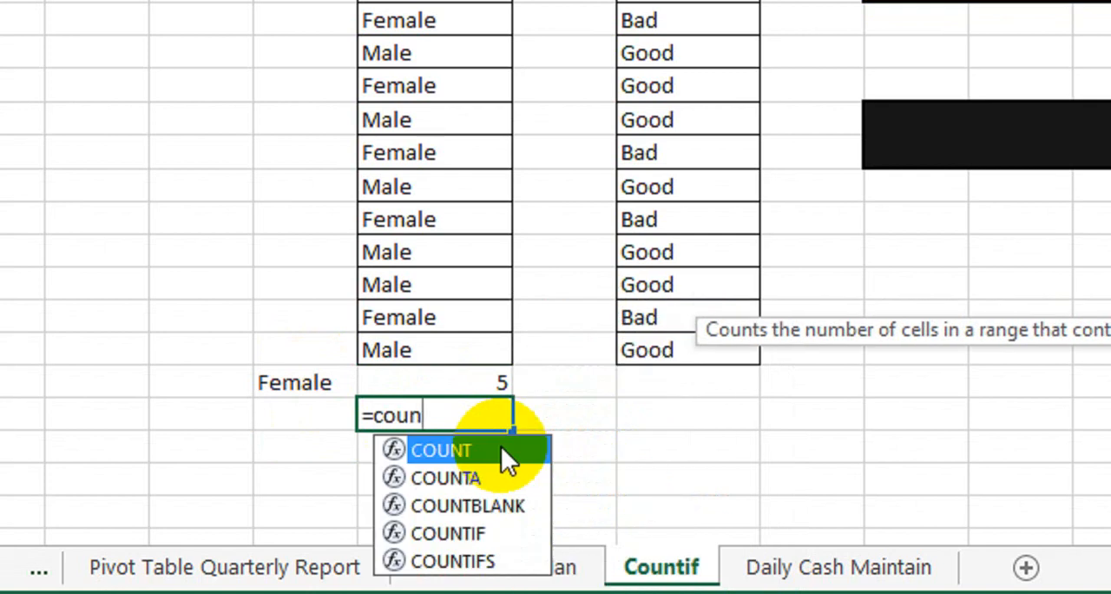
{"action": "key", "text": "Down"}
{"action": "key", "text": "Down"}
{"action": "key", "text": "Down"}
{"action": "key", "text": "Tab"}
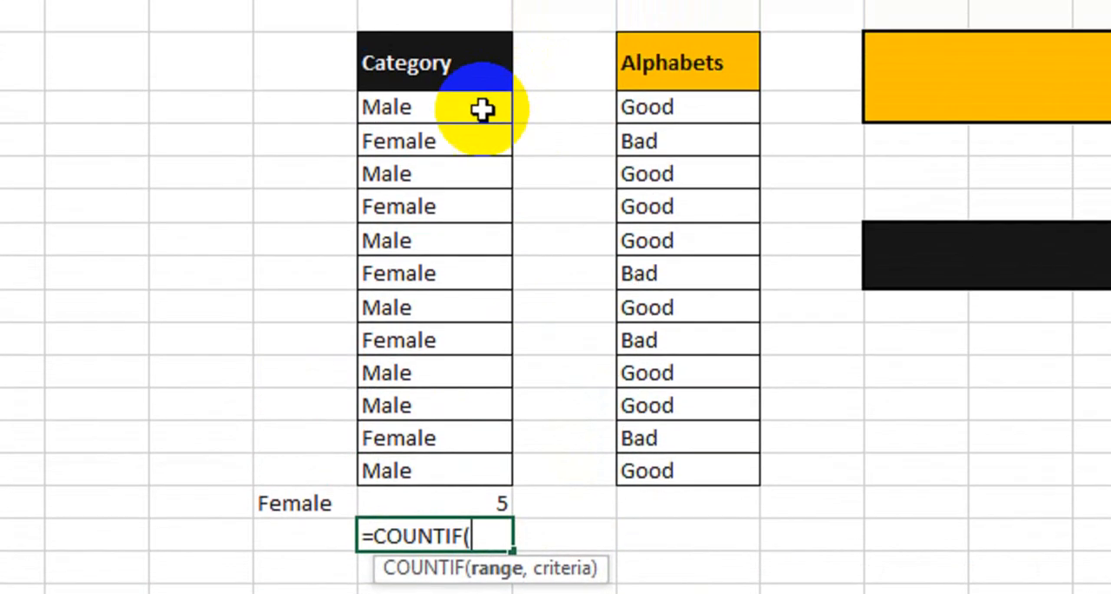
{"action": "left_click_drag", "start_coordinate": [481, 15], "coordinate": [459, 373]}
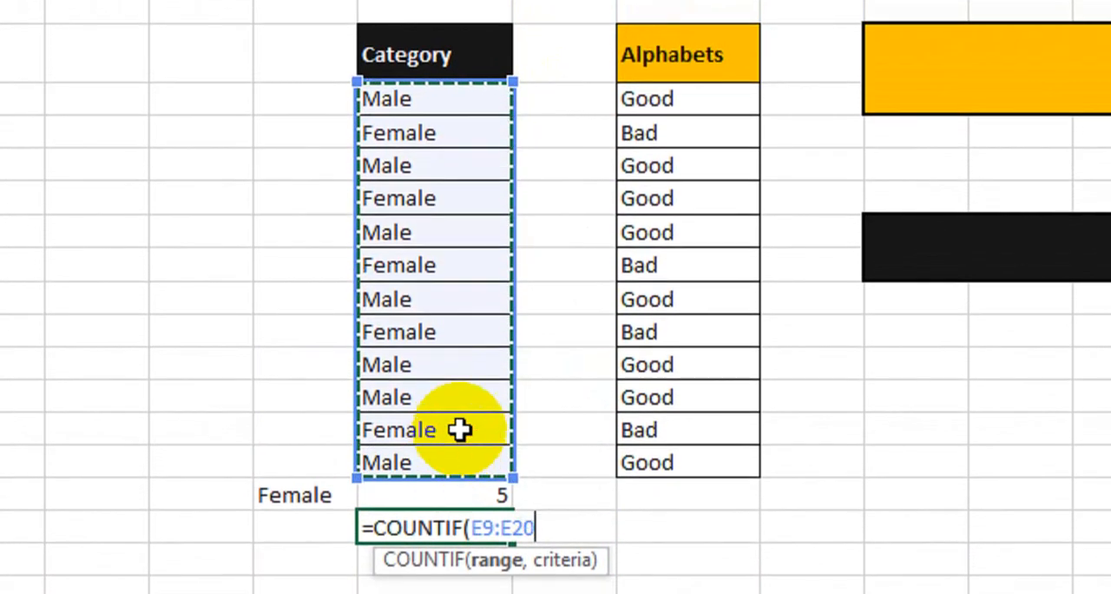
{"action": "type", "text": ","}
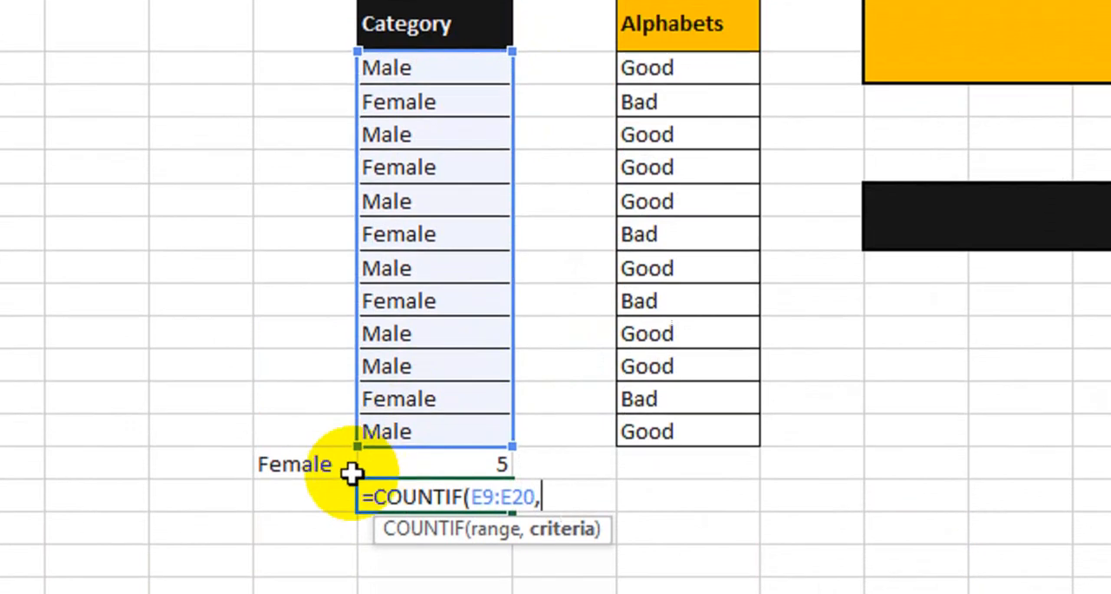
{"action": "left_click", "coordinate": [329, 525]}
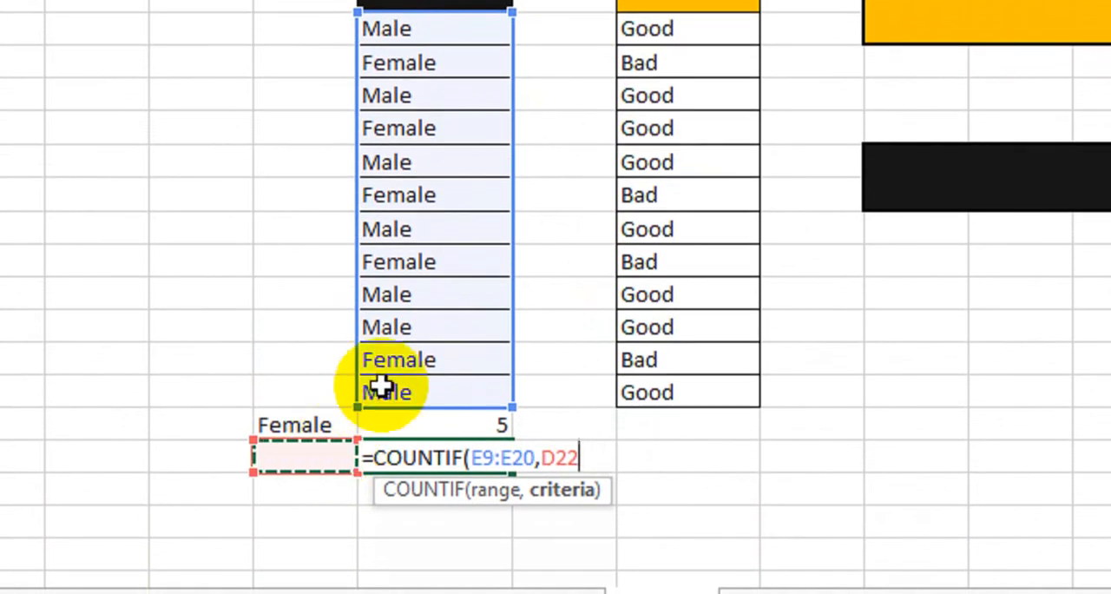
{"action": "type", "text": ")"}
{"action": "key", "text": "Return"}
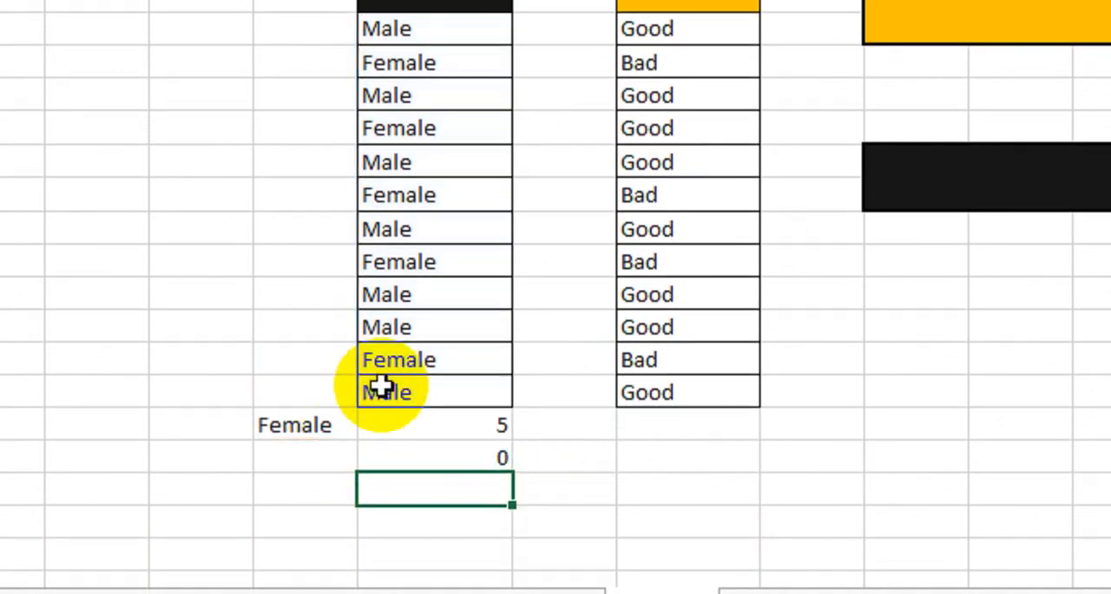
Enter Male in D22 as the criterion for the second COUNTIF formula.
{"action": "left_click", "coordinate": [338, 445]}
{"action": "type", "text": "M"}
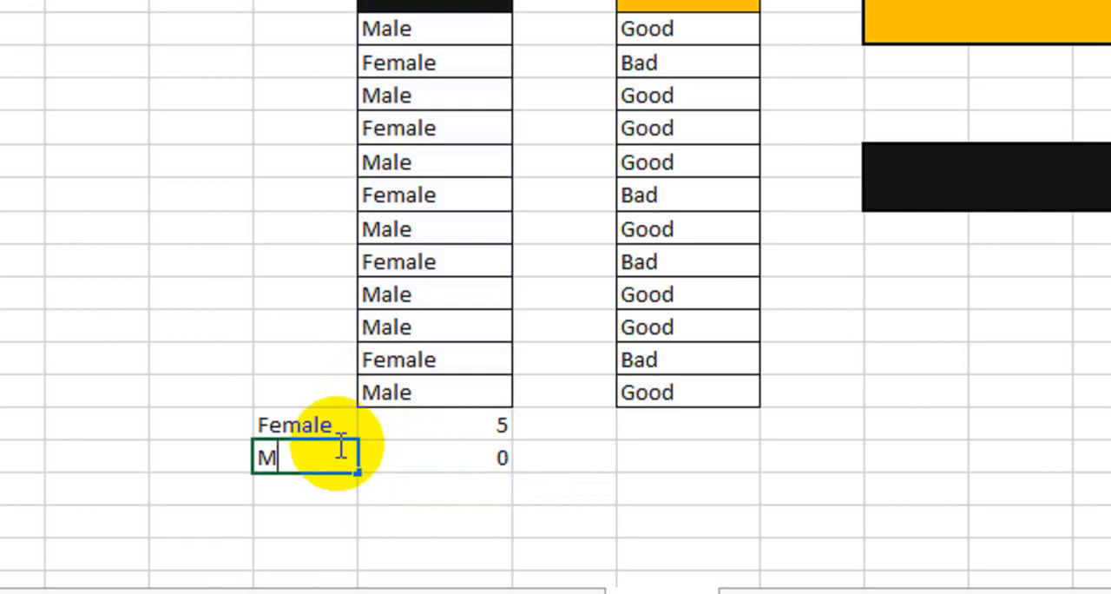
{"action": "type", "text": "ale"}
{"action": "key", "text": "Return"}
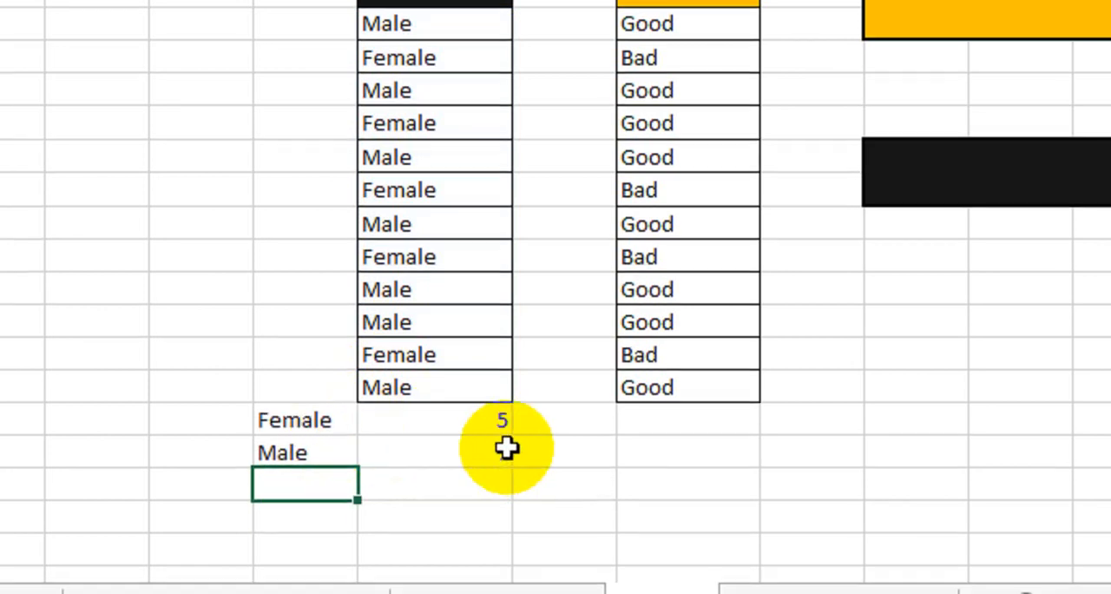
Review the Female and Male criteria together with their COUNTIF results below the Category list.
{"action": "left_click", "coordinate": [385, 423]}
{"action": "left_click_drag", "start_coordinate": [384, 418], "coordinate": [471, 446]}
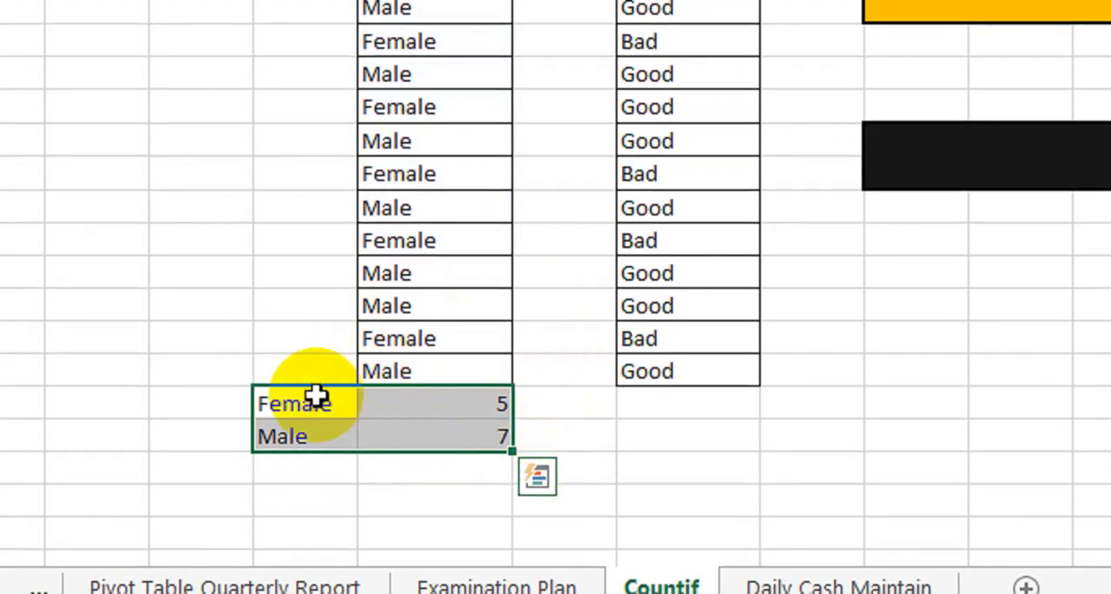
{"action": "left_click_drag", "start_coordinate": [317, 397], "coordinate": [465, 429]}
{"action": "left_click", "coordinate": [429, 401]}
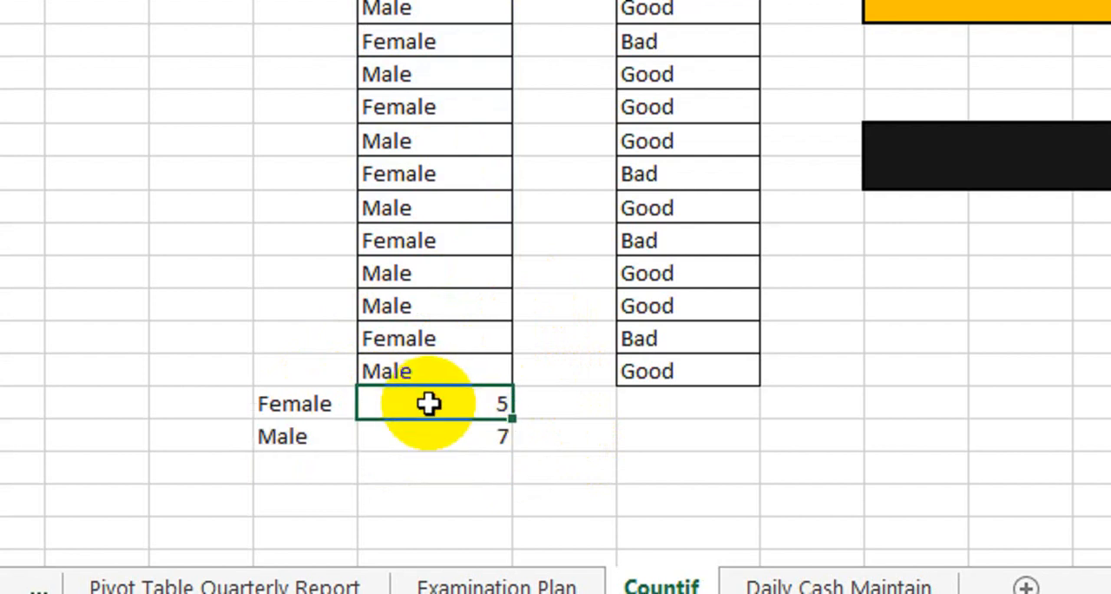
{"action": "key", "text": "Down"}
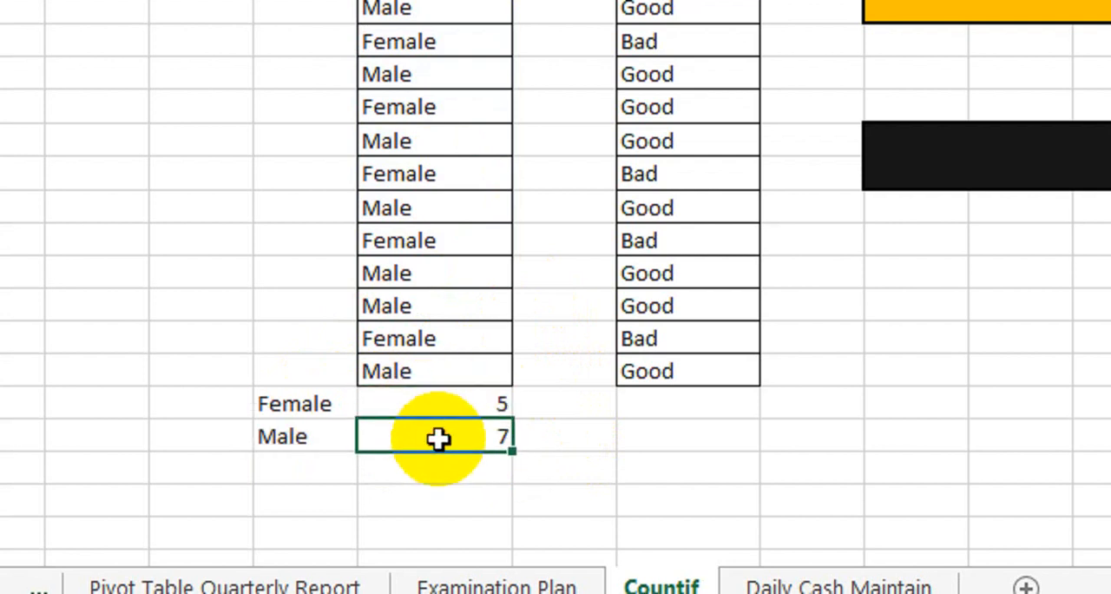
{"action": "left_click", "coordinate": [330, 399]}
{"action": "left_click", "coordinate": [359, 399]}
{"action": "left_click", "coordinate": [339, 399]}
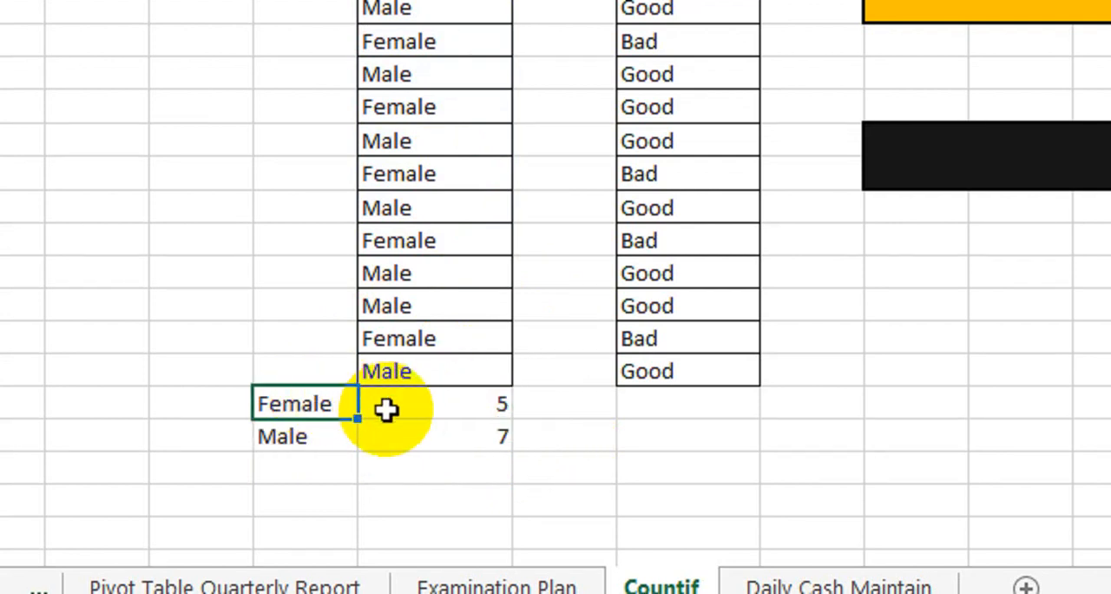
{"action": "left_click_drag", "start_coordinate": [303, 409], "coordinate": [434, 405]}
{"action": "left_click", "coordinate": [474, 403]}
Start a data validation rule for criterion cell D21 that allows values from a List.
{"action": "left_click", "coordinate": [312, 399]}
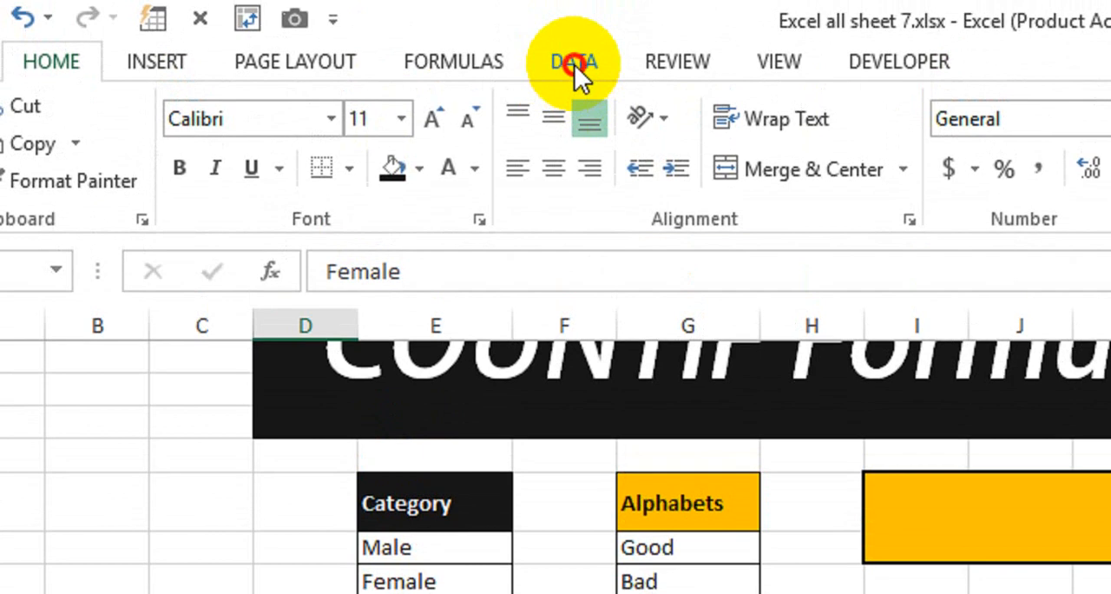
{"action": "left_click", "coordinate": [575, 59]}
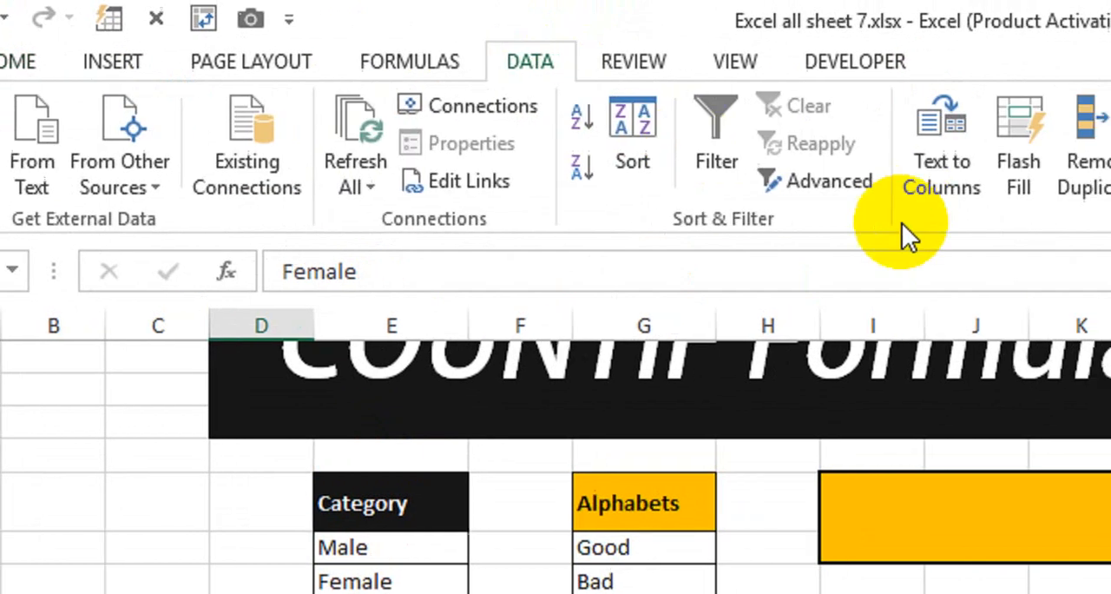
{"action": "left_click", "coordinate": [922, 184]}
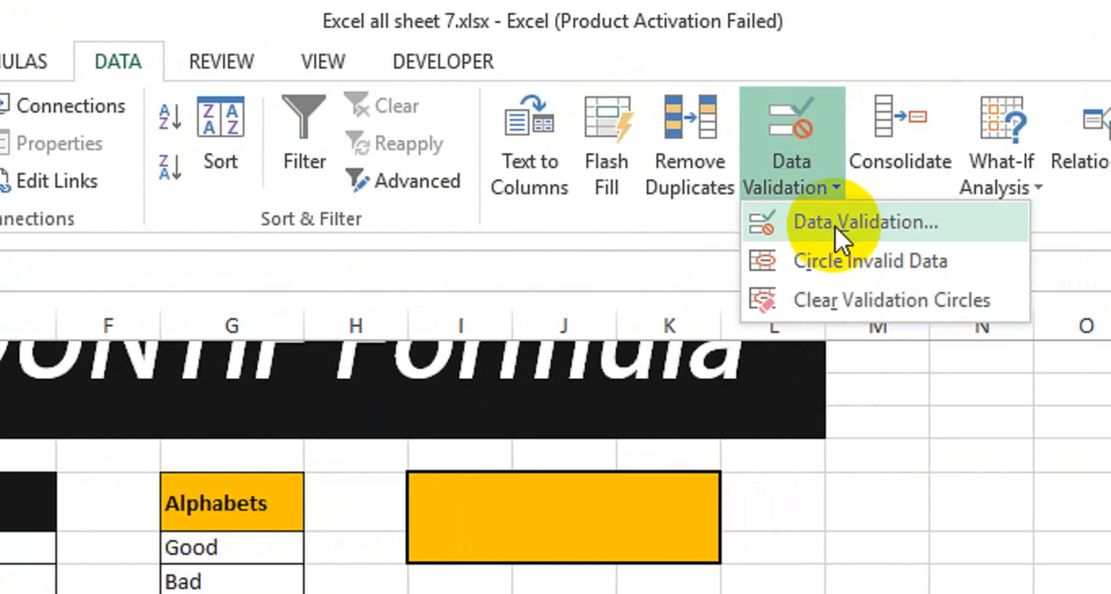
{"action": "left_click", "coordinate": [835, 225]}
{"action": "left_click_drag", "start_coordinate": [565, 171], "coordinate": [184, 292]}
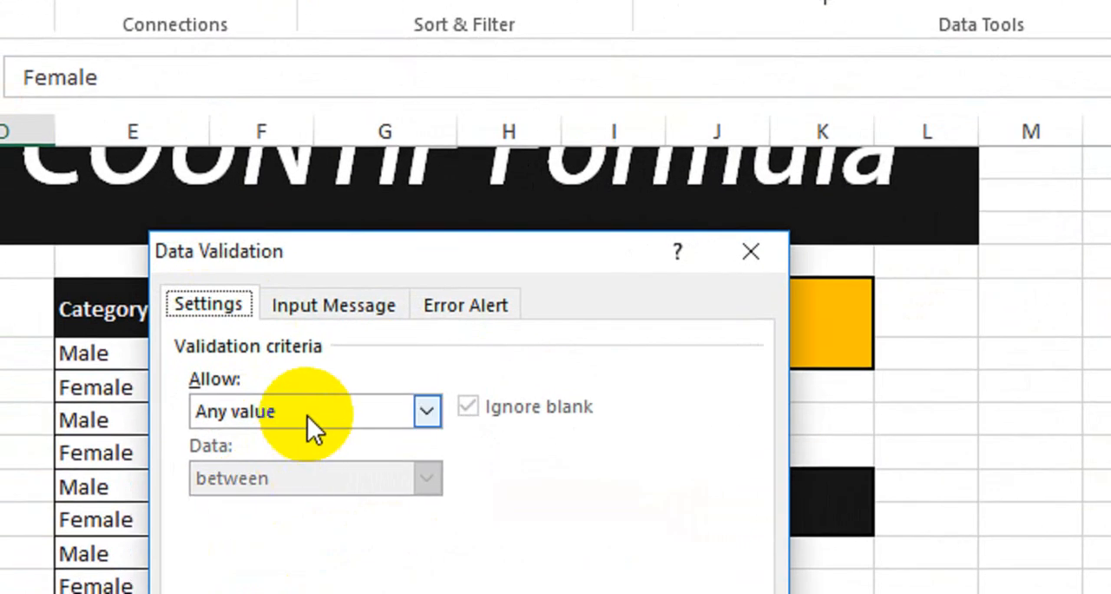
{"action": "left_click", "coordinate": [207, 443]}
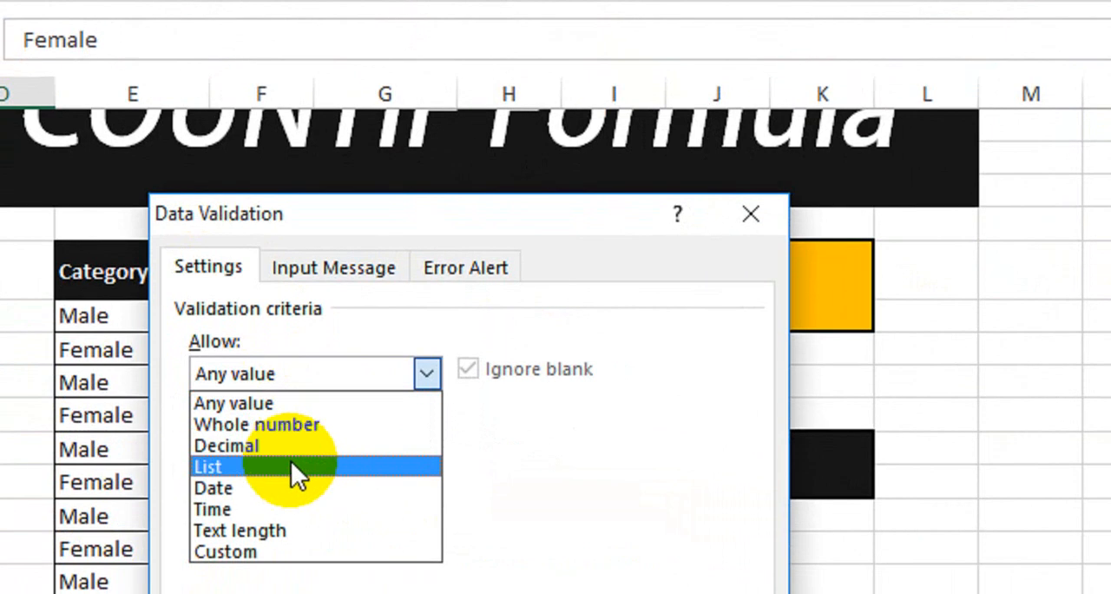
{"action": "left_click", "coordinate": [291, 466]}
Set the validation list source to "Male, Female" and apply the rule to D21.
{"action": "left_click", "coordinate": [283, 449]}
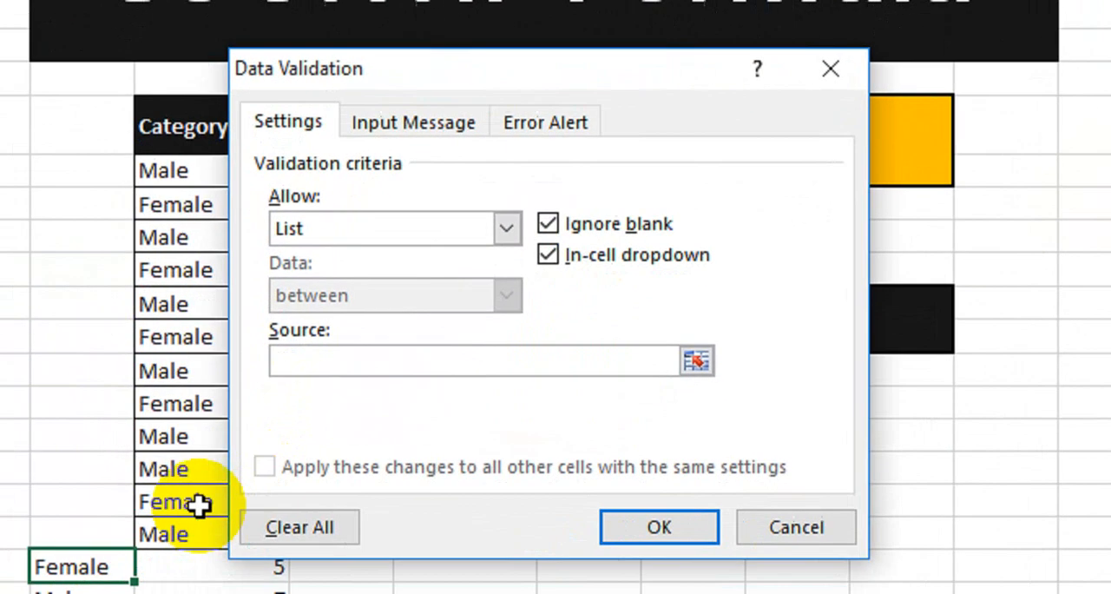
{"action": "type", "text": "M"}
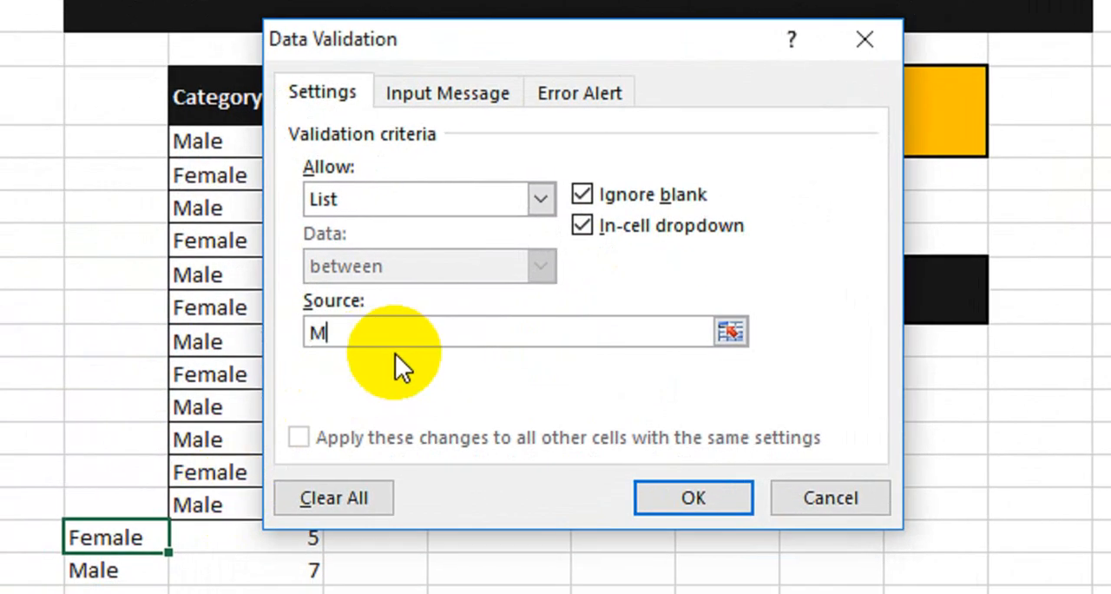
{"action": "type", "text": "ale, Female"}
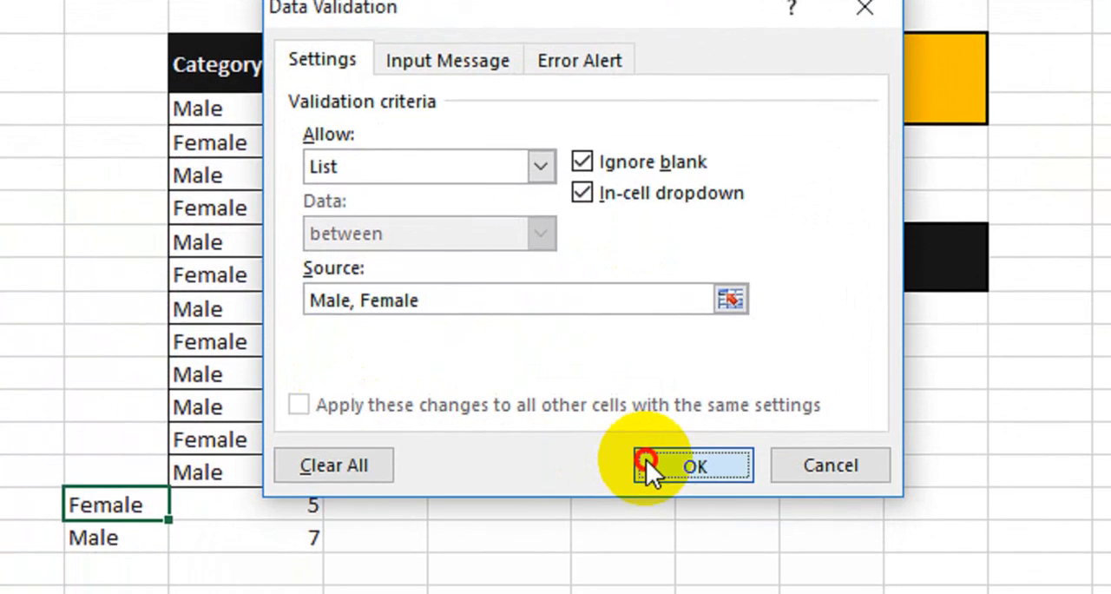
{"action": "left_click", "coordinate": [658, 499]}
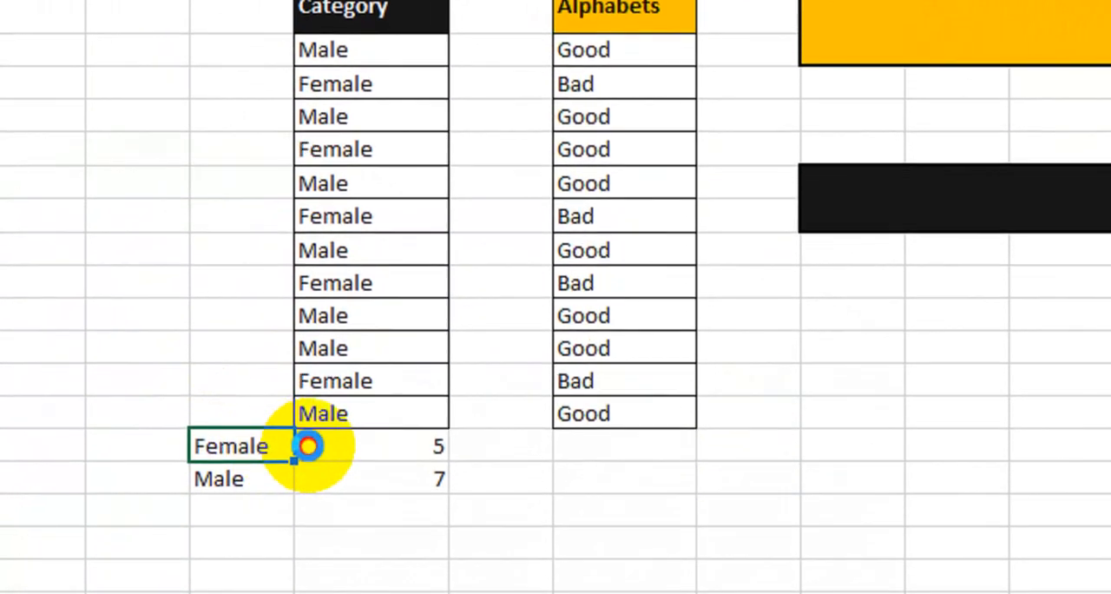
Test the dropdown list in D21 by choosing Male and switching it back to Female.
{"action": "left_click", "coordinate": [197, 493]}
{"action": "left_click", "coordinate": [252, 440]}
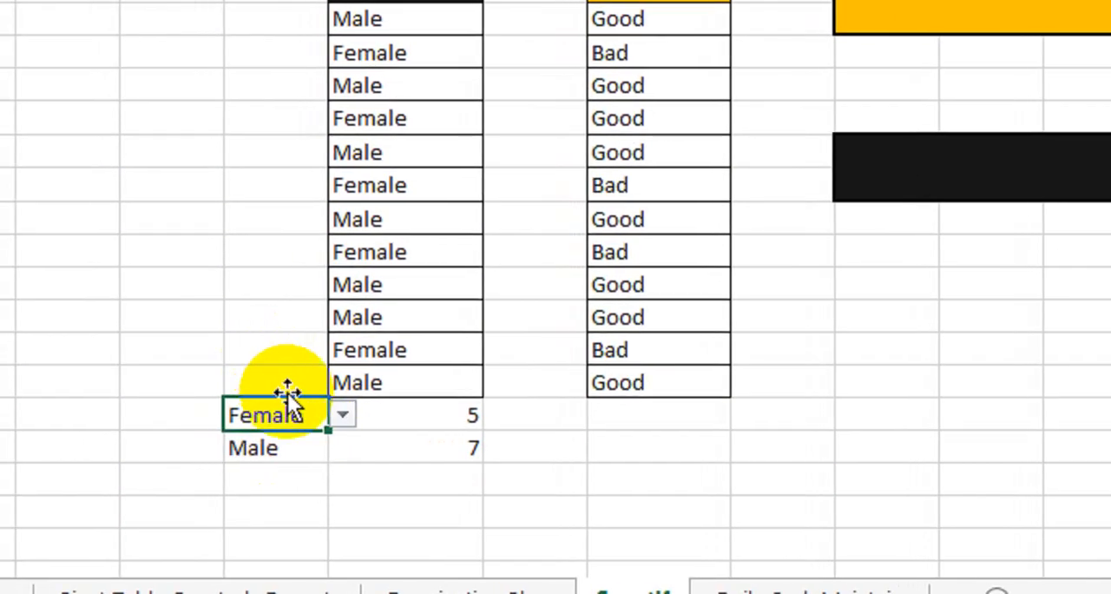
{"action": "left_click", "coordinate": [344, 415]}
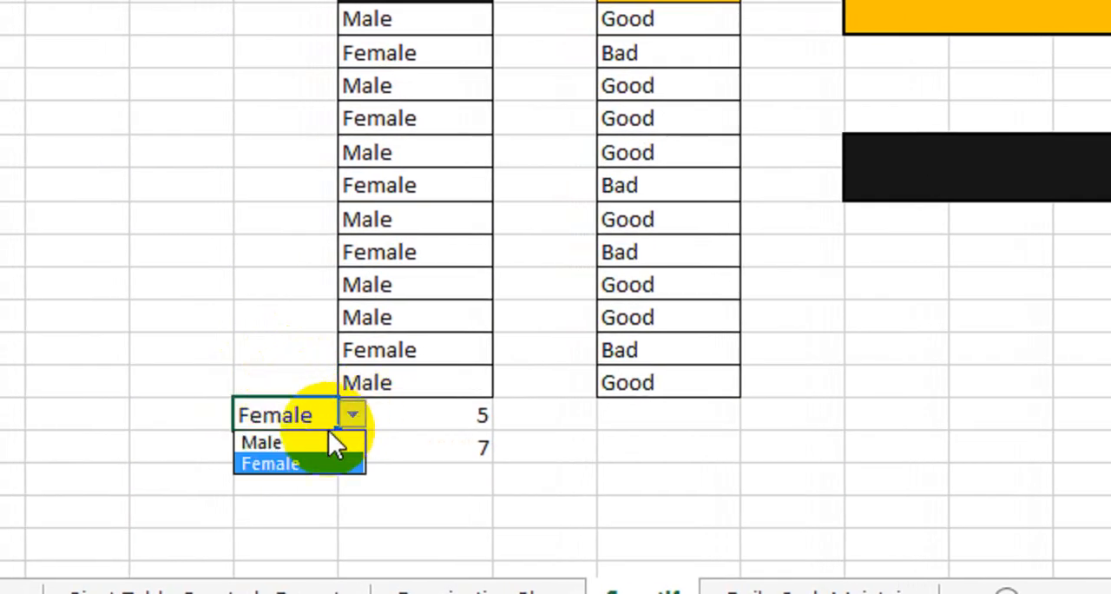
{"action": "left_click", "coordinate": [324, 440]}
{"action": "left_click", "coordinate": [343, 415]}
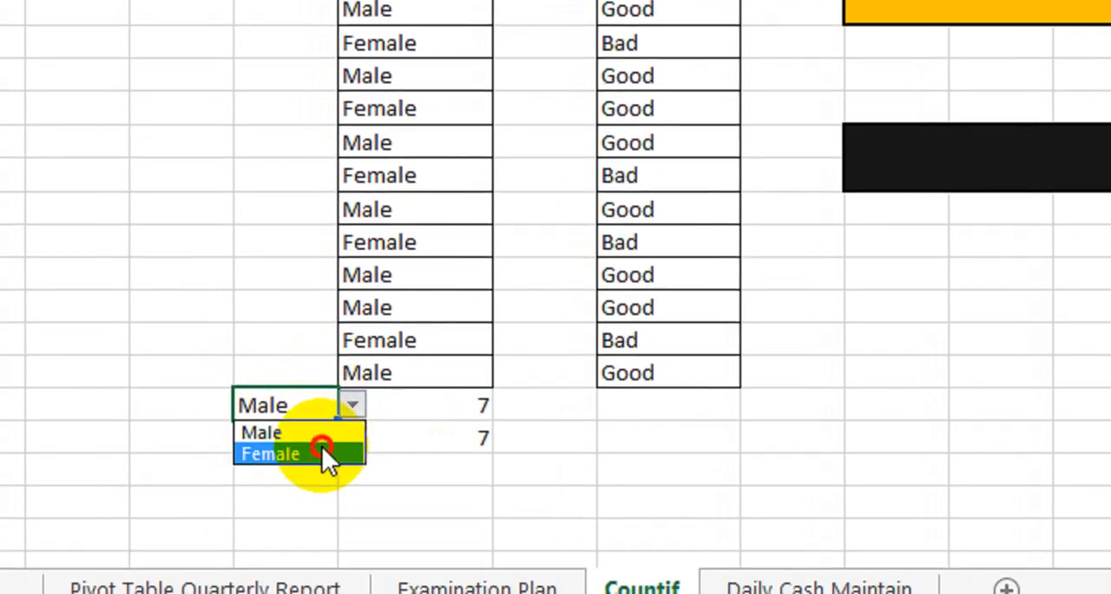
{"action": "left_click", "coordinate": [328, 461]}
Choose Male once more from the D21 dropdown list and return the criterion to Female.
{"action": "left_click", "coordinate": [353, 408]}
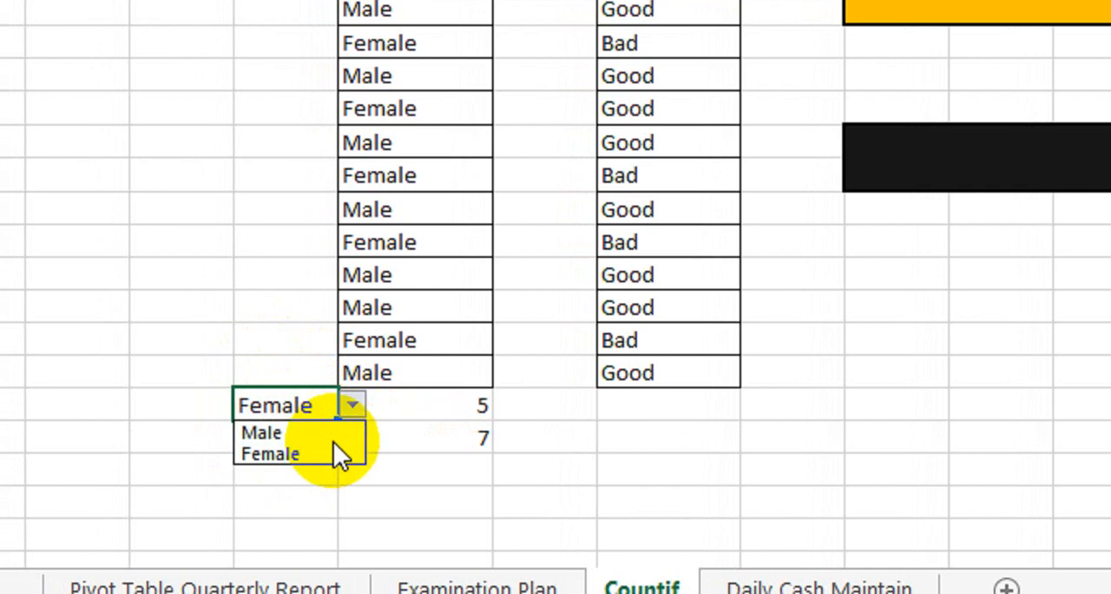
{"action": "left_click", "coordinate": [333, 445]}
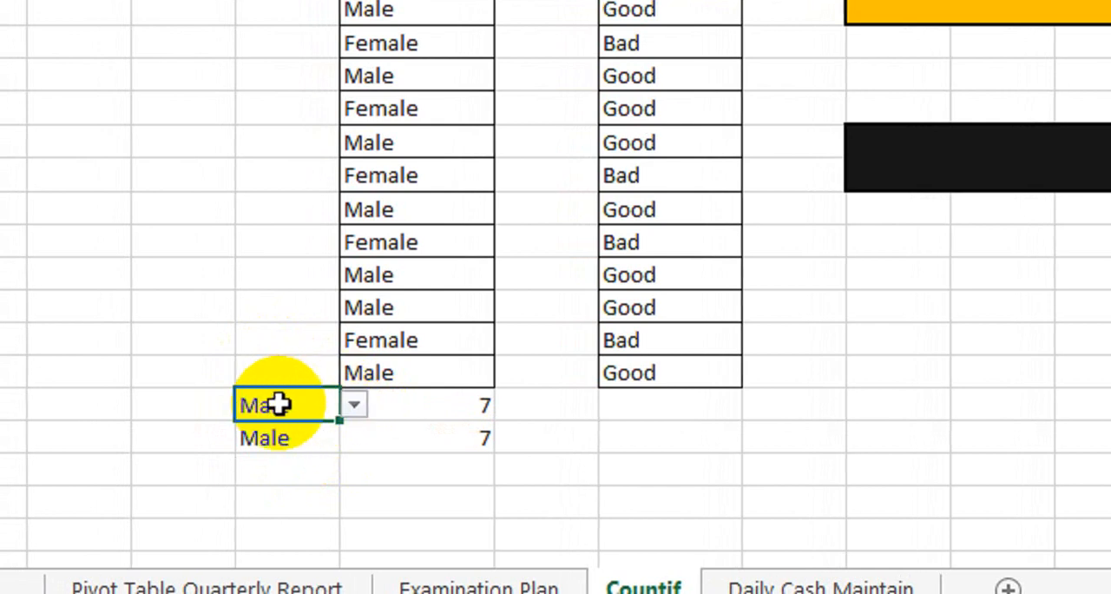
{"action": "left_click", "coordinate": [354, 404]}
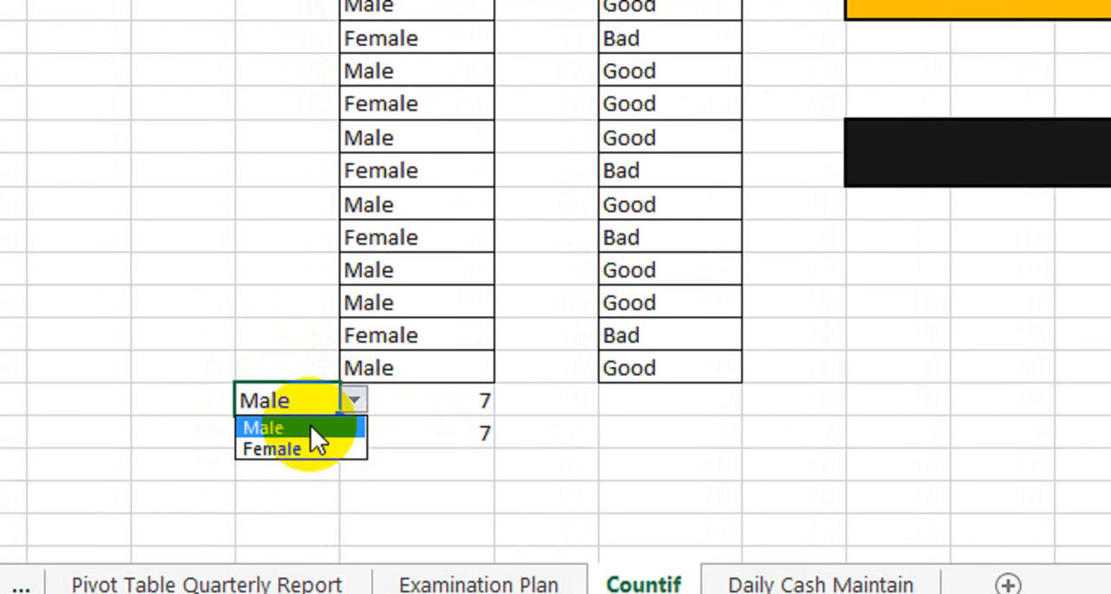
{"action": "left_click", "coordinate": [313, 448]}
{"action": "left_click", "coordinate": [354, 401]}
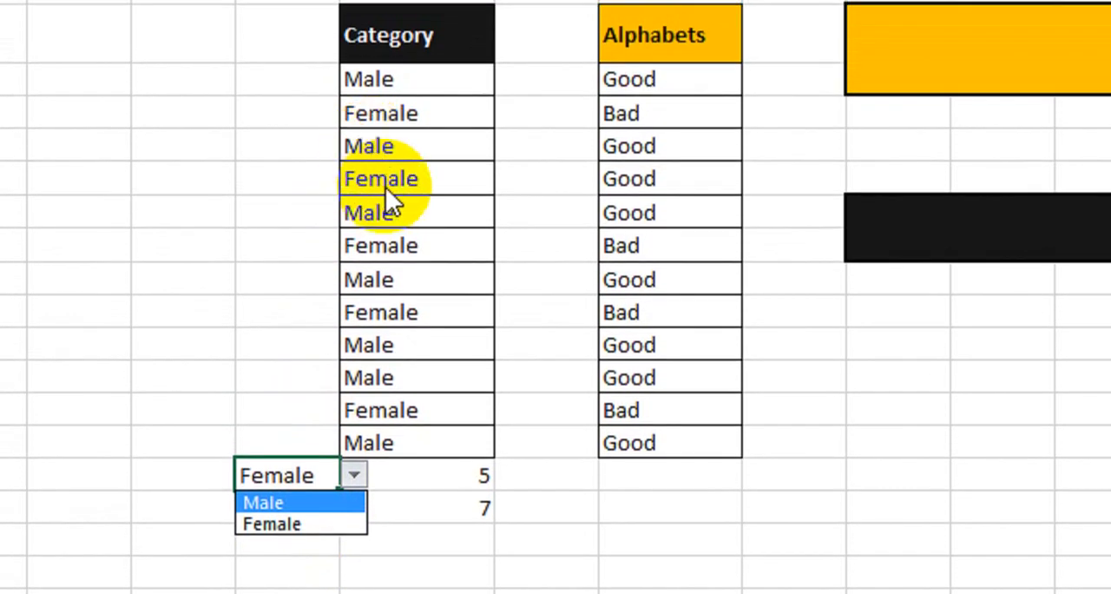
{"action": "left_click", "coordinate": [325, 520]}
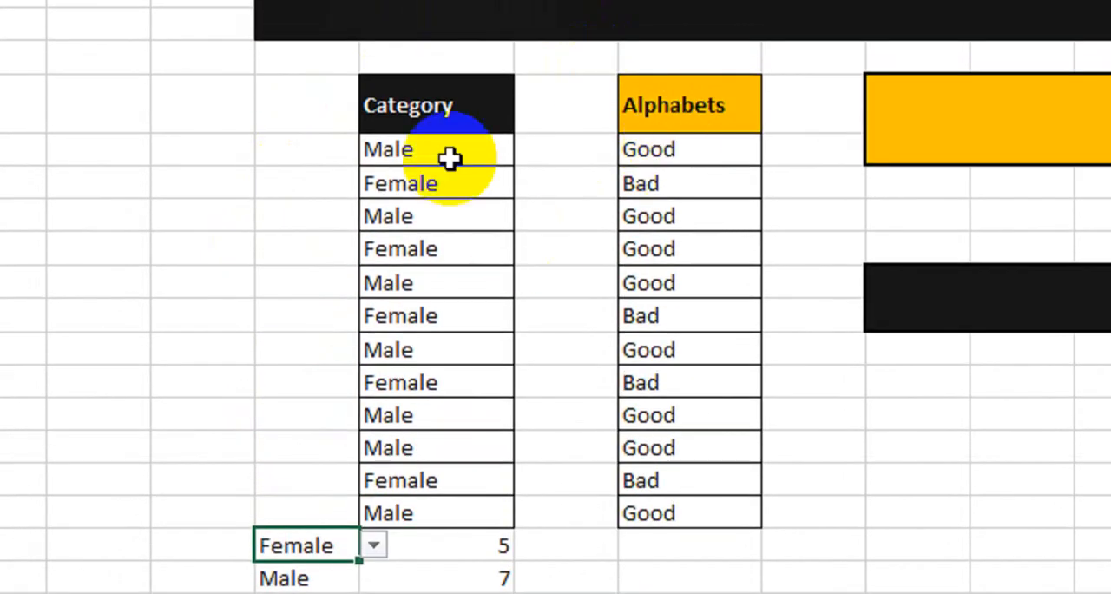
Examine the Category and Alphabets lists, the COUNTIF results below Category, and the empty orange and black boxes beside the lists.
{"action": "left_click_drag", "start_coordinate": [434, 105], "coordinate": [459, 508]}
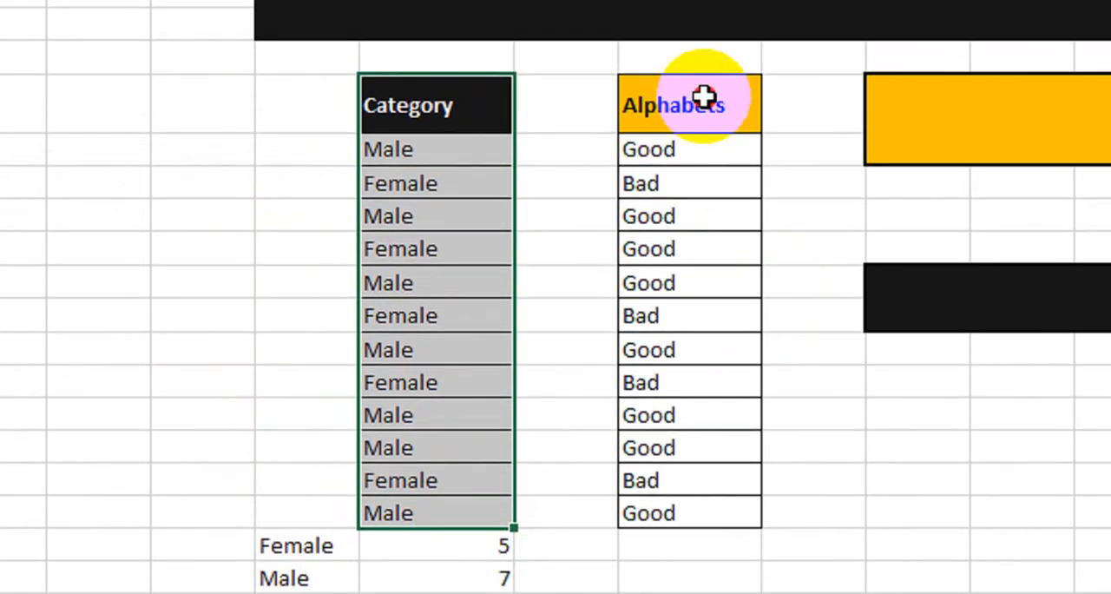
{"action": "left_click_drag", "start_coordinate": [703, 59], "coordinate": [712, 456]}
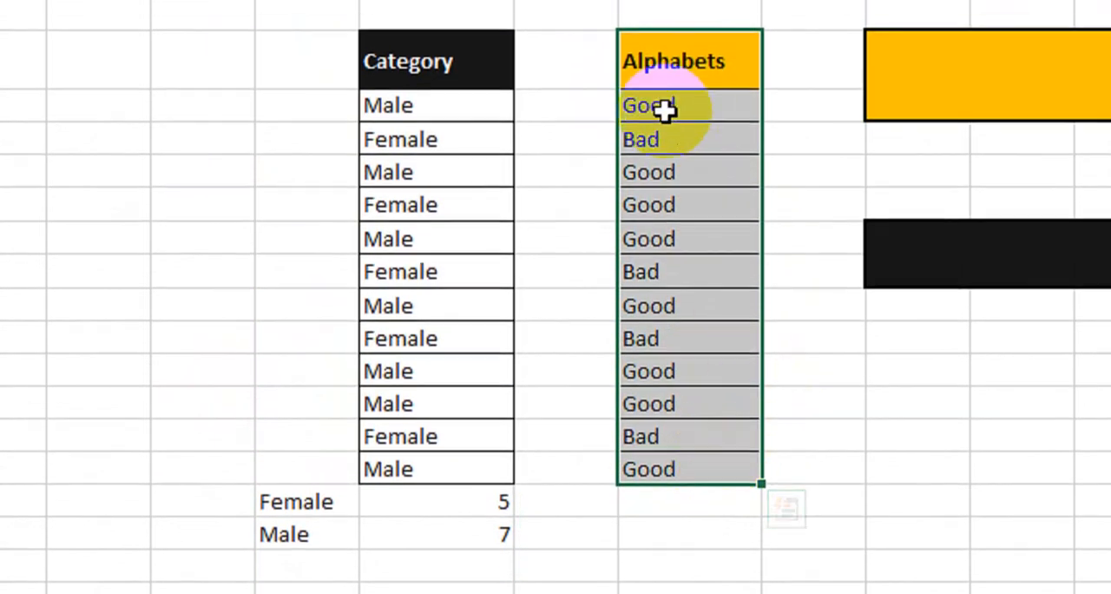
{"action": "left_click", "coordinate": [665, 88]}
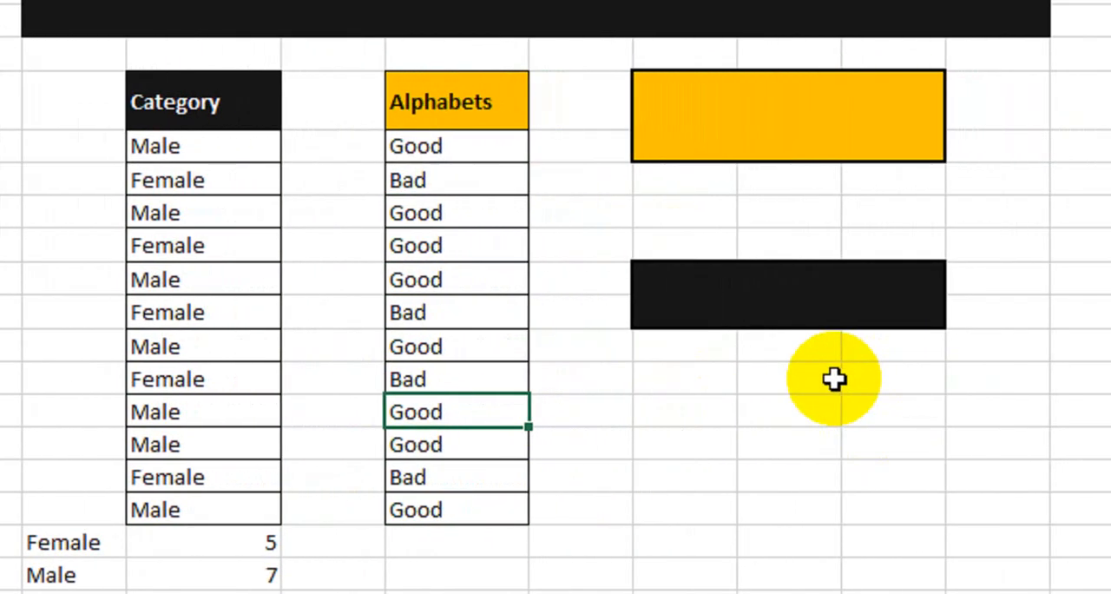
{"action": "left_click", "coordinate": [785, 118]}
{"action": "left_click", "coordinate": [776, 300]}
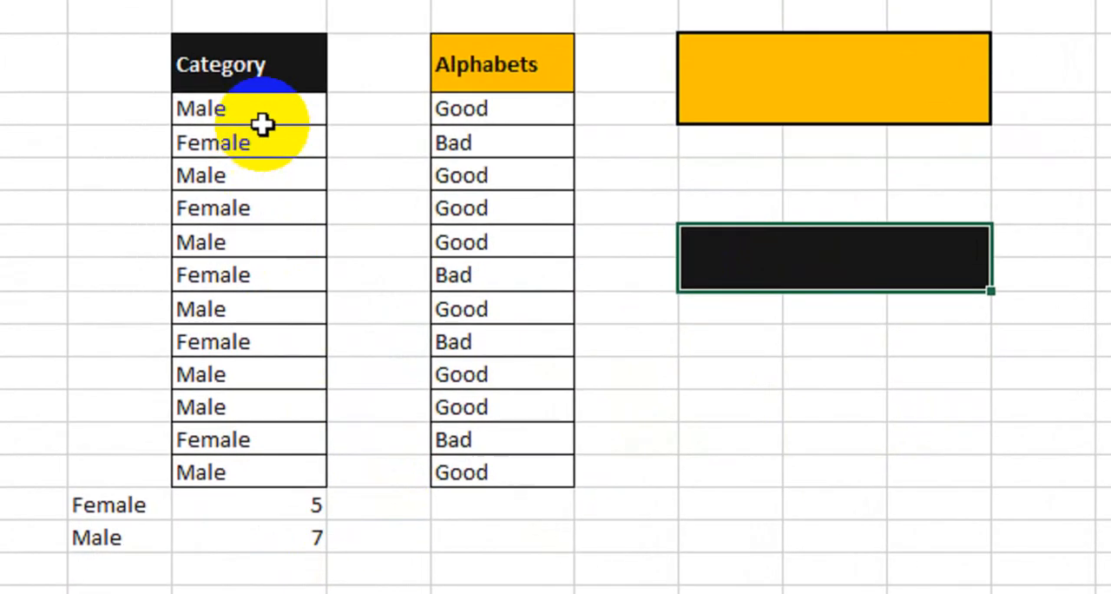
{"action": "left_click_drag", "start_coordinate": [215, 177], "coordinate": [226, 390]}
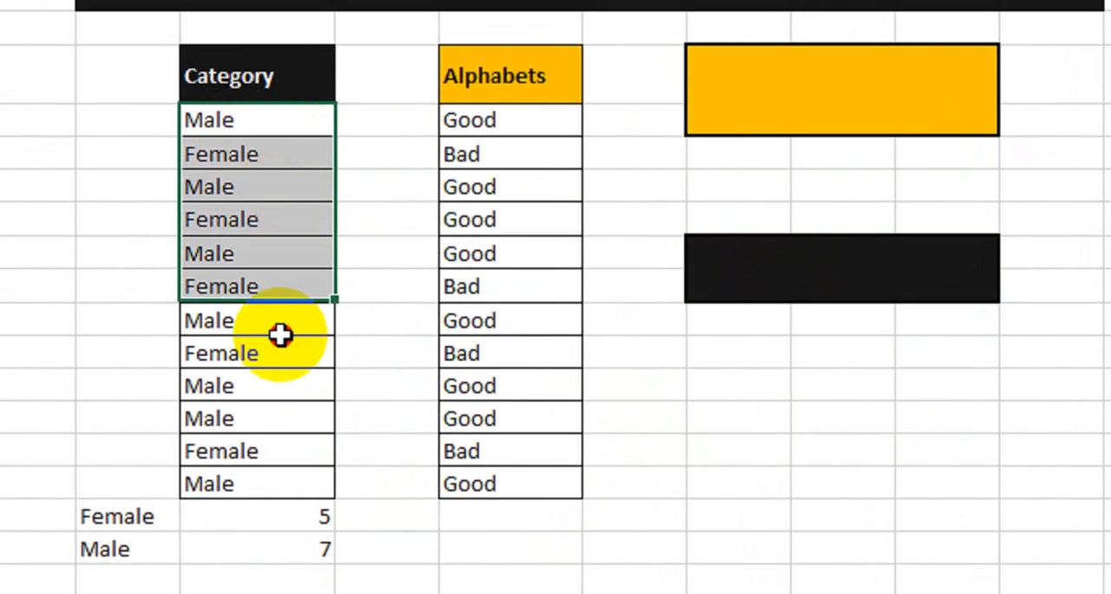
{"action": "left_click_drag", "start_coordinate": [280, 335], "coordinate": [292, 483]}
{"action": "left_click", "coordinate": [280, 515]}
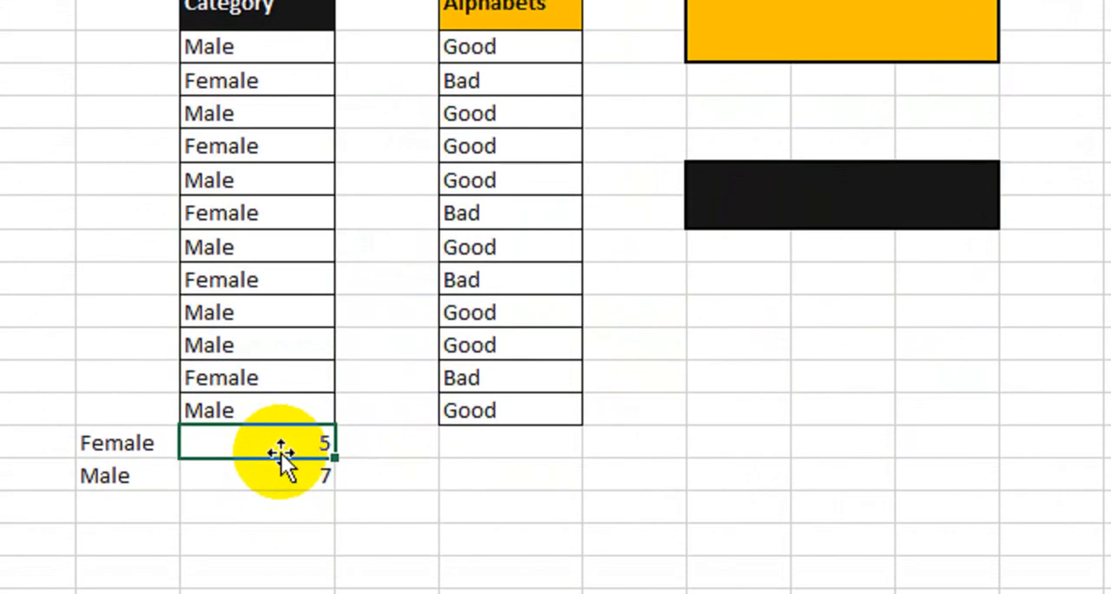
{"action": "left_click", "coordinate": [531, 514]}
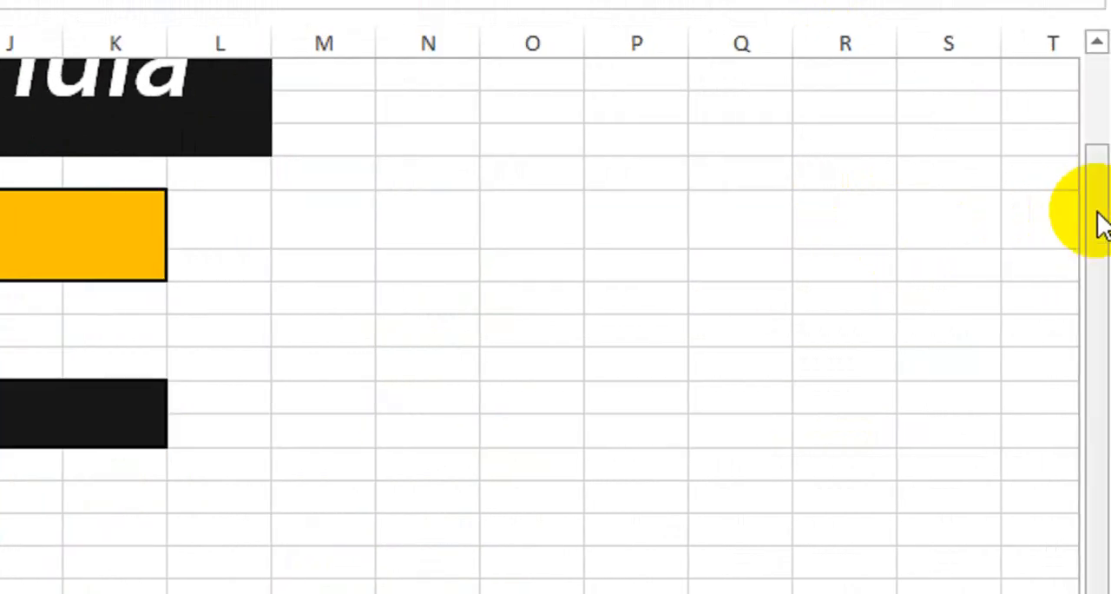
{"action": "left_click_drag", "start_coordinate": [1110, 216], "coordinate": [1110, 138]}
Enter =COUNTIF(G9:G20,I8) in the black box to count Alphabets entries matching the orange criterion cell.
{"action": "left_click", "coordinate": [380, 361]}
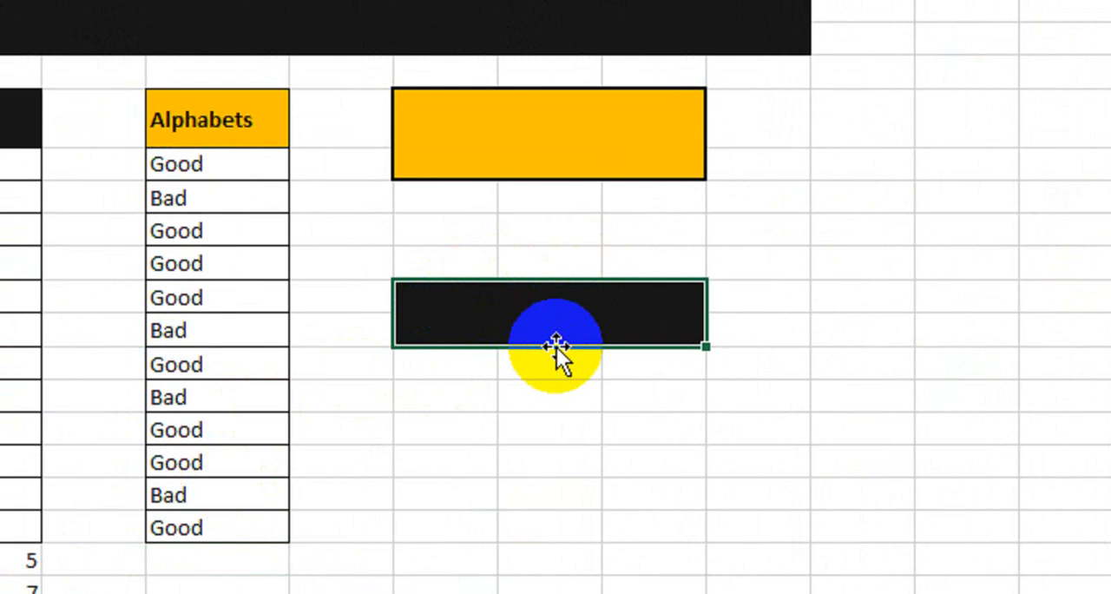
{"action": "type", "text": "=cou"}
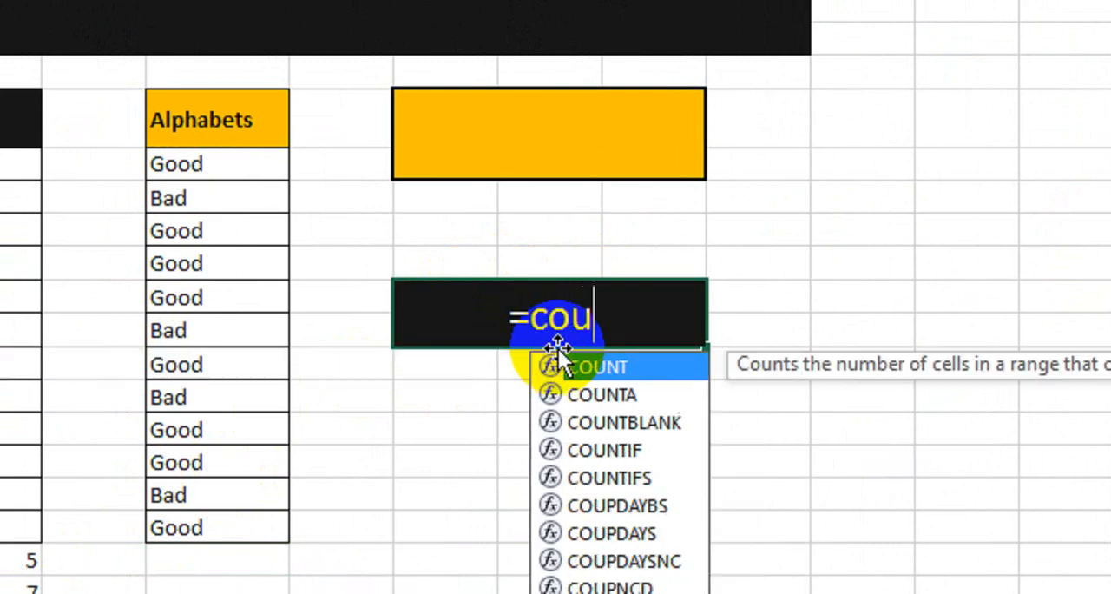
{"action": "type", "text": "nti"}
{"action": "key", "text": "Tab"}
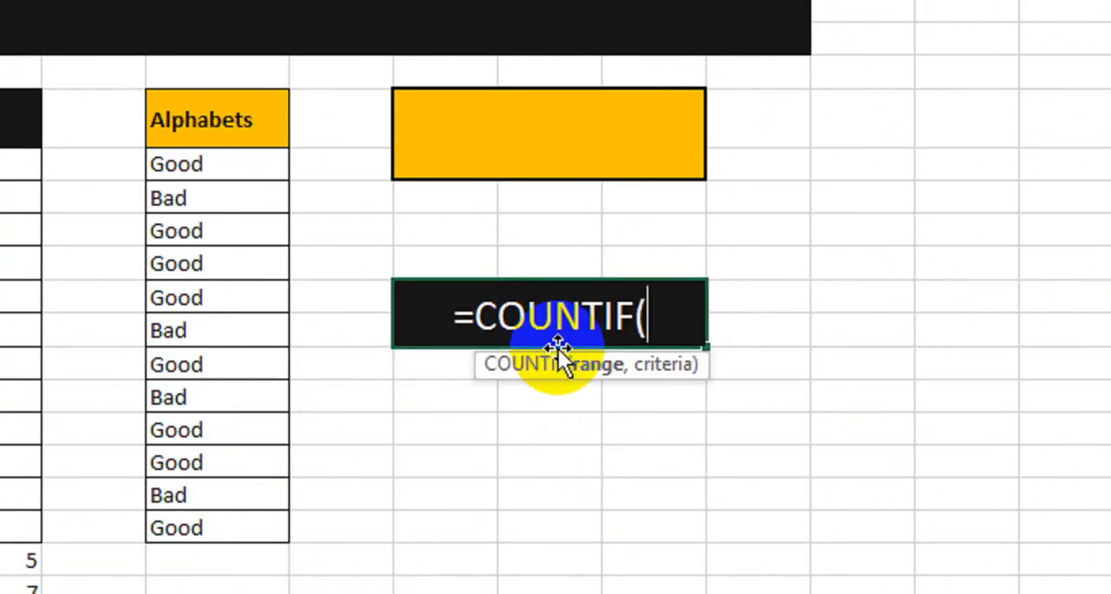
{"action": "left_click_drag", "start_coordinate": [228, 167], "coordinate": [202, 509]}
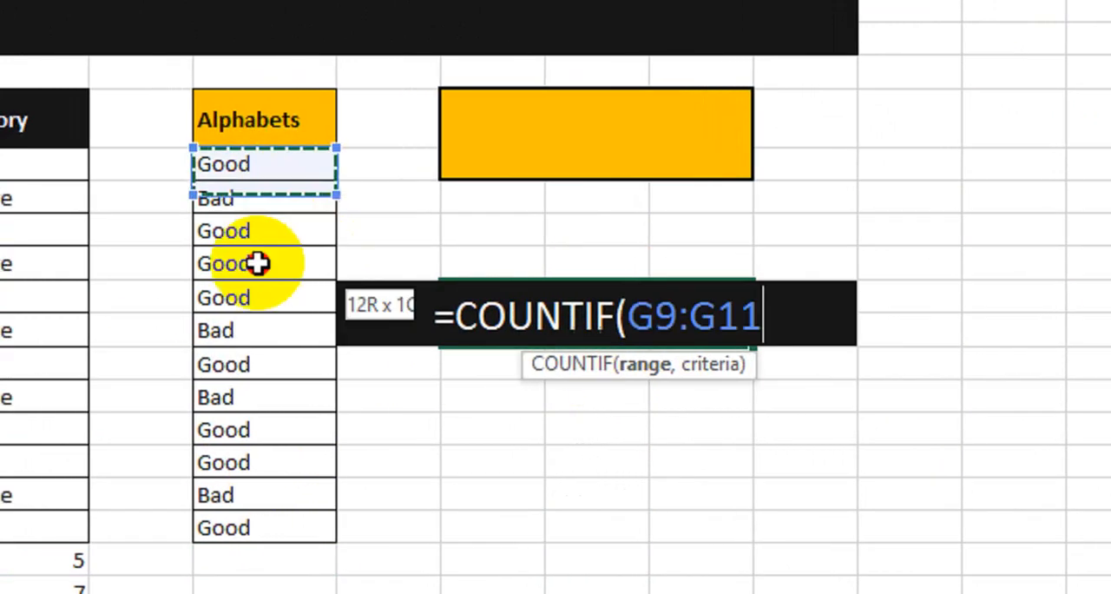
{"action": "left_click_drag", "start_coordinate": [273, 488], "coordinate": [276, 506]}
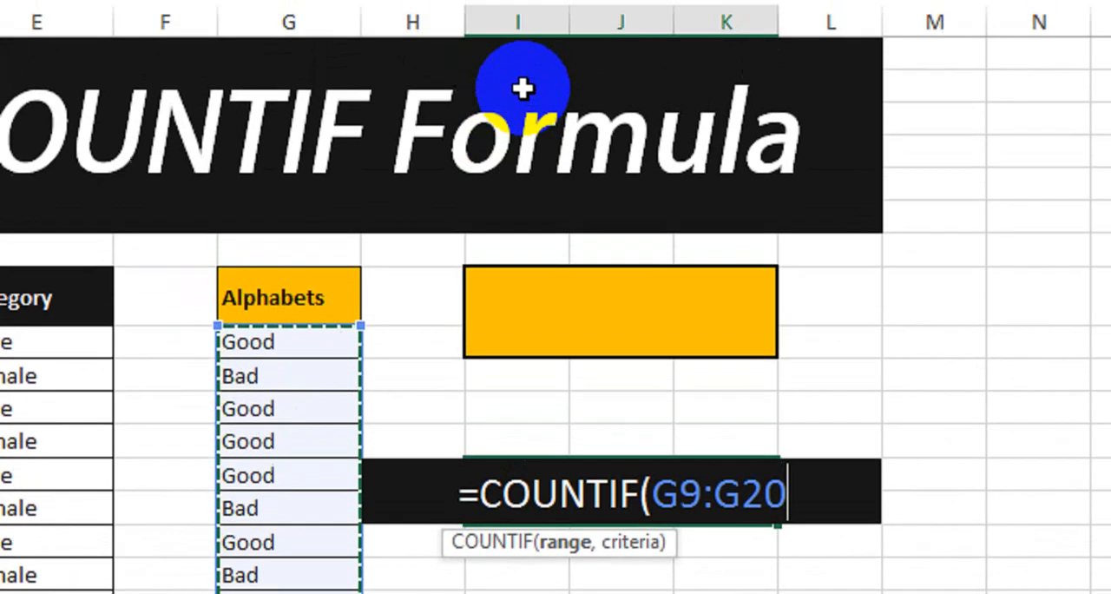
{"action": "type", "text": ","}
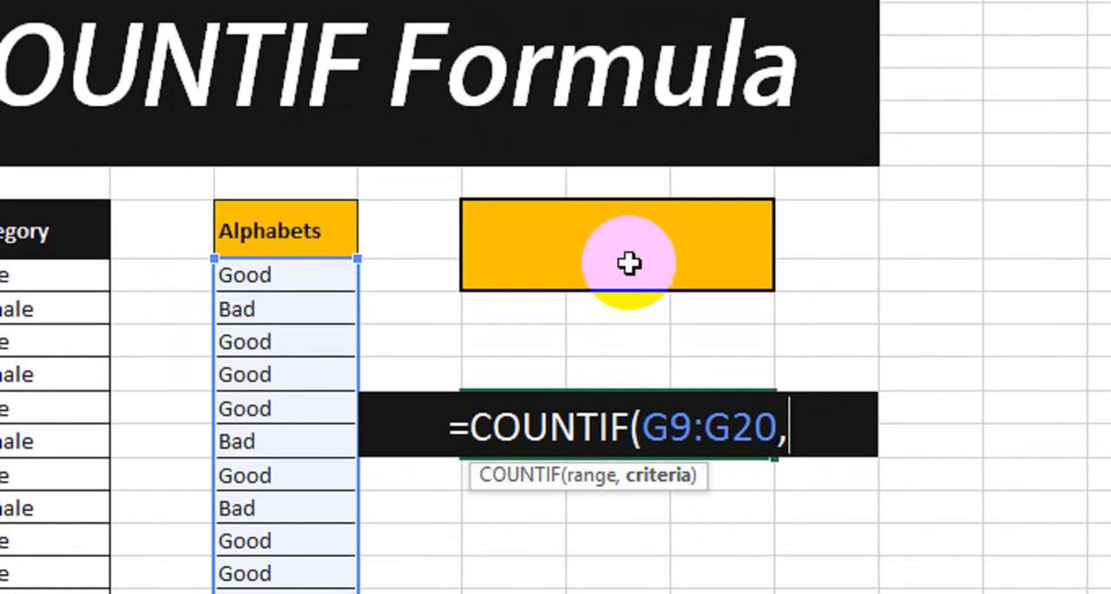
{"action": "left_click", "coordinate": [629, 350]}
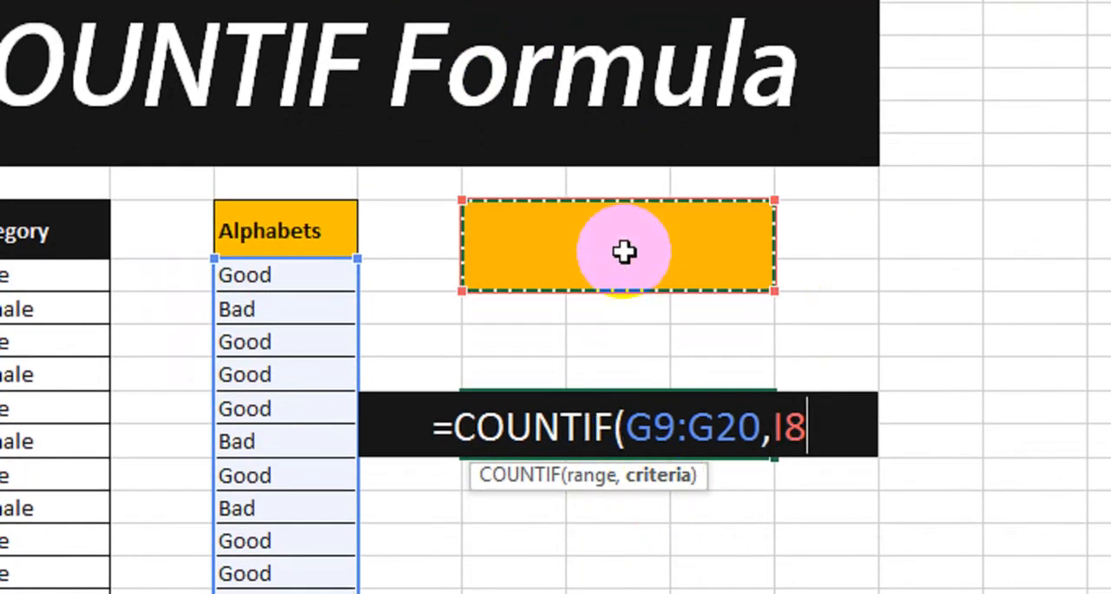
{"action": "type", "text": ")"}
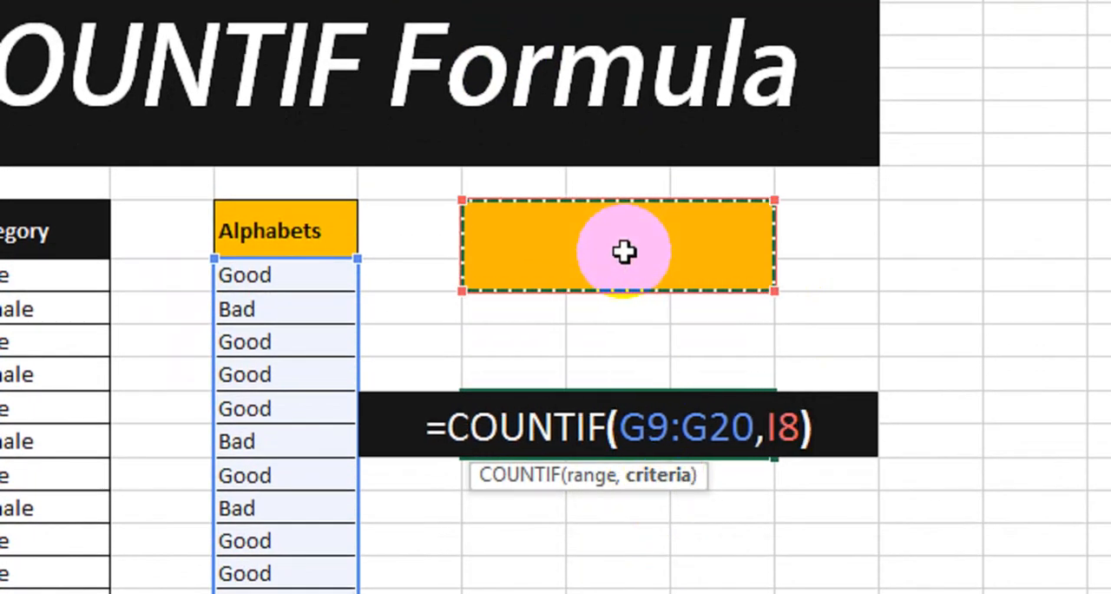
{"action": "key", "text": "Return"}
Test the Alphabets COUNTIF formula by entering Good as the criterion in orange cell I8 and replacing it with Bad.
{"action": "key", "text": "Up"}
{"action": "key", "text": "Up"}
{"action": "key", "text": "Up"}
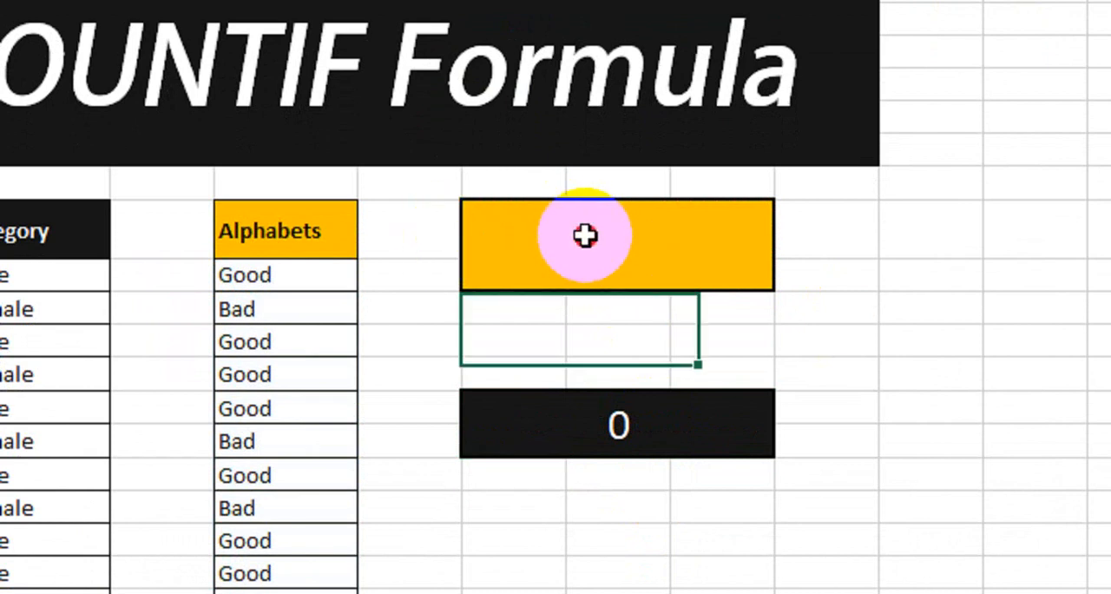
{"action": "type", "text": "Good"}
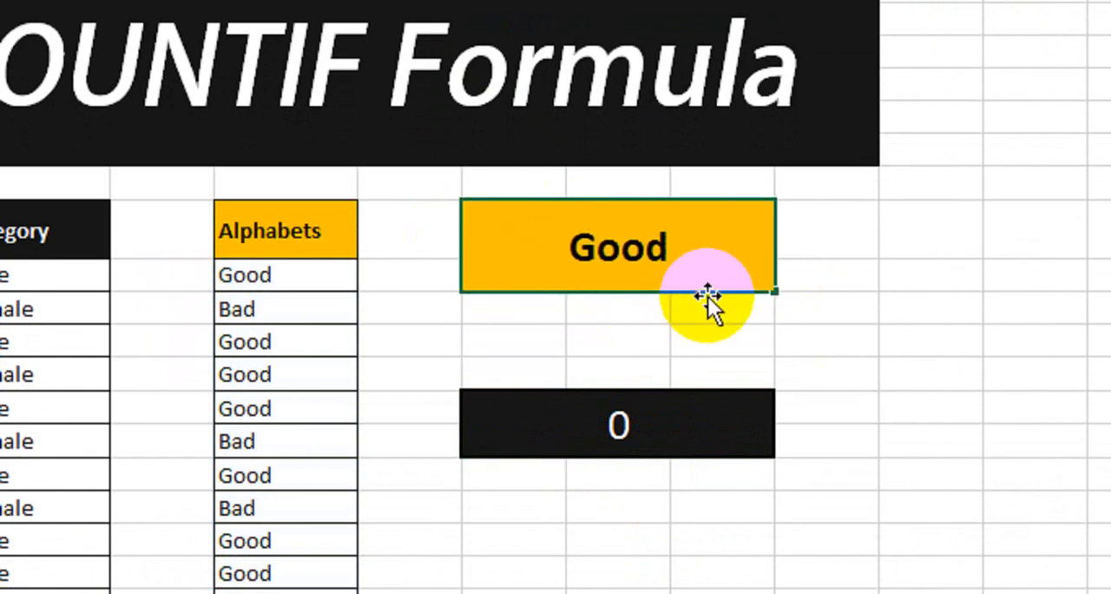
{"action": "key", "text": "Return"}
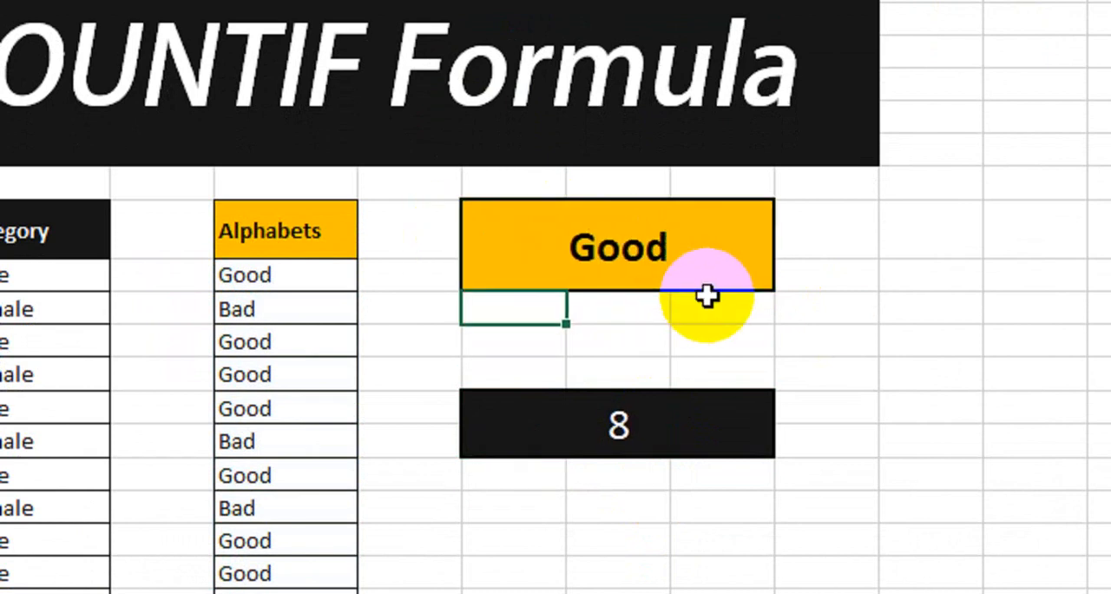
{"action": "left_click", "coordinate": [628, 251]}
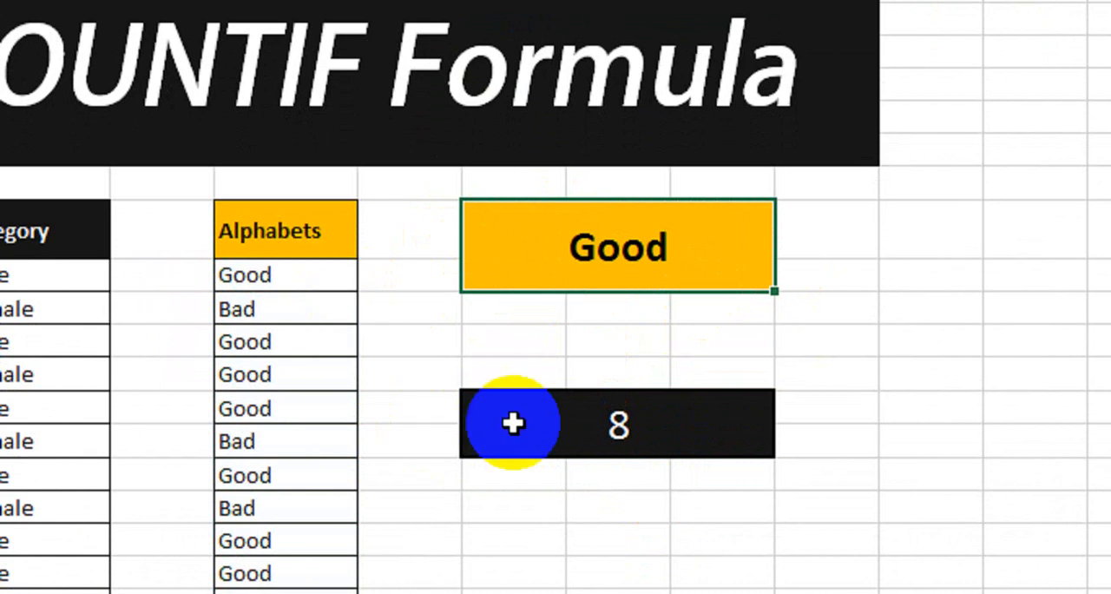
{"action": "type", "text": "Bad"}
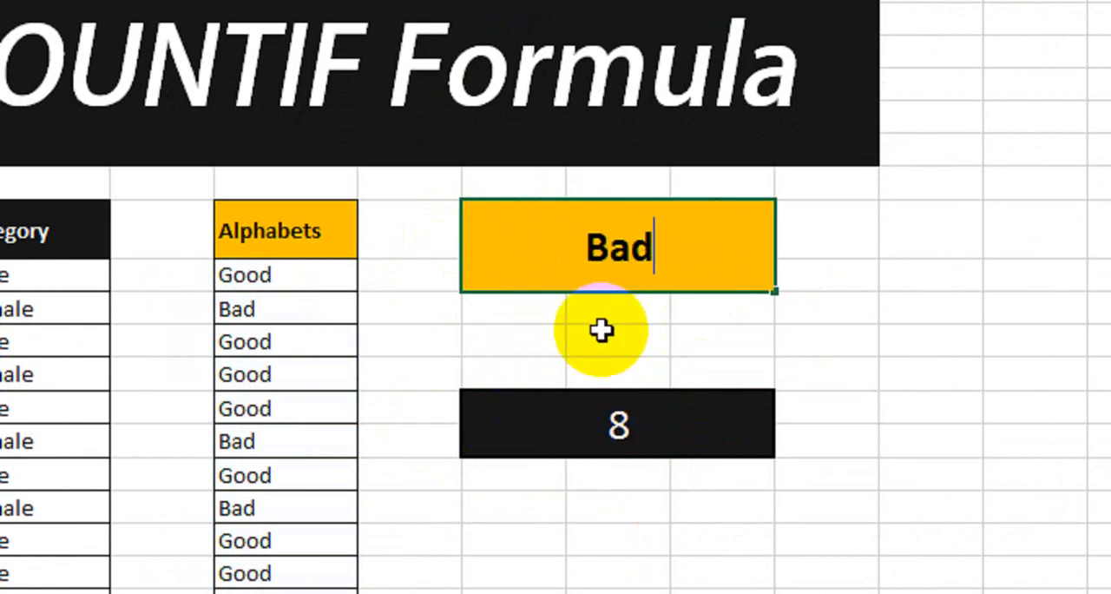
{"action": "key", "text": "Return"}
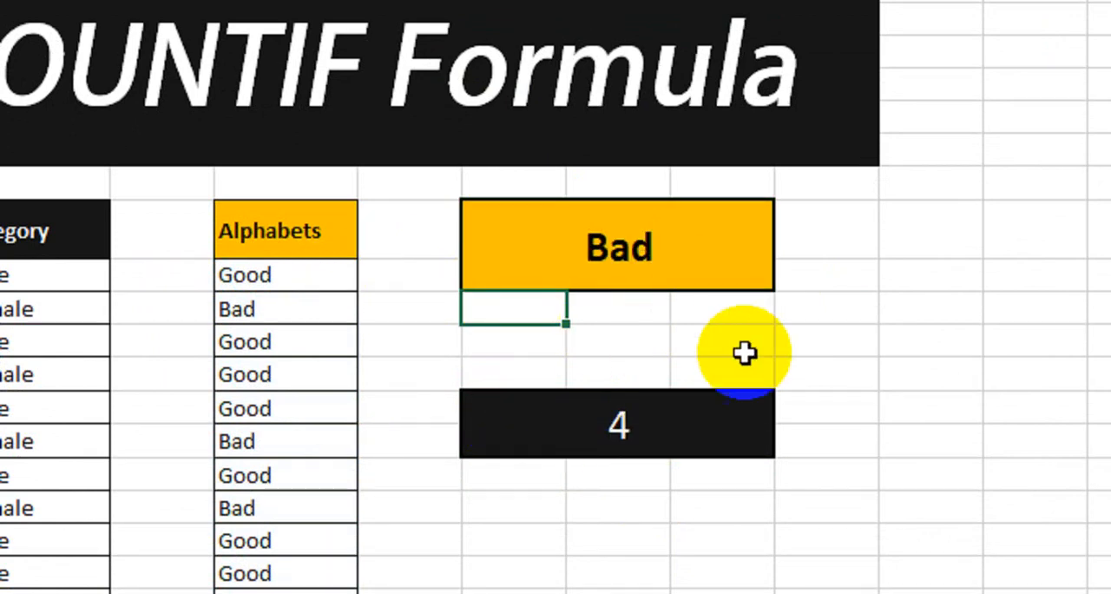
{"action": "left_click", "coordinate": [636, 265]}
{"action": "left_click", "coordinate": [634, 426]}
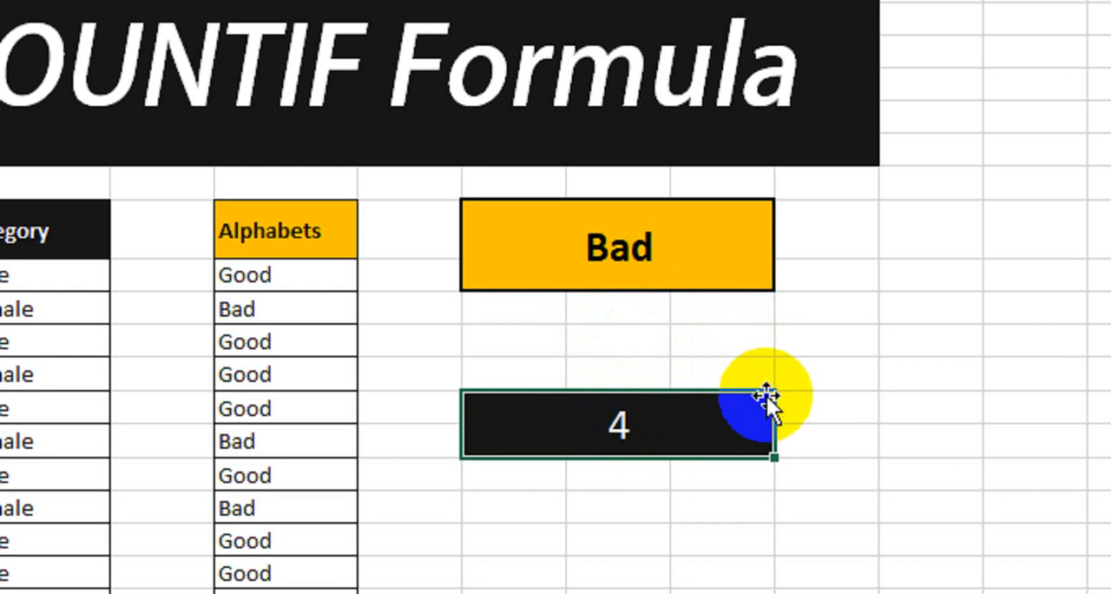